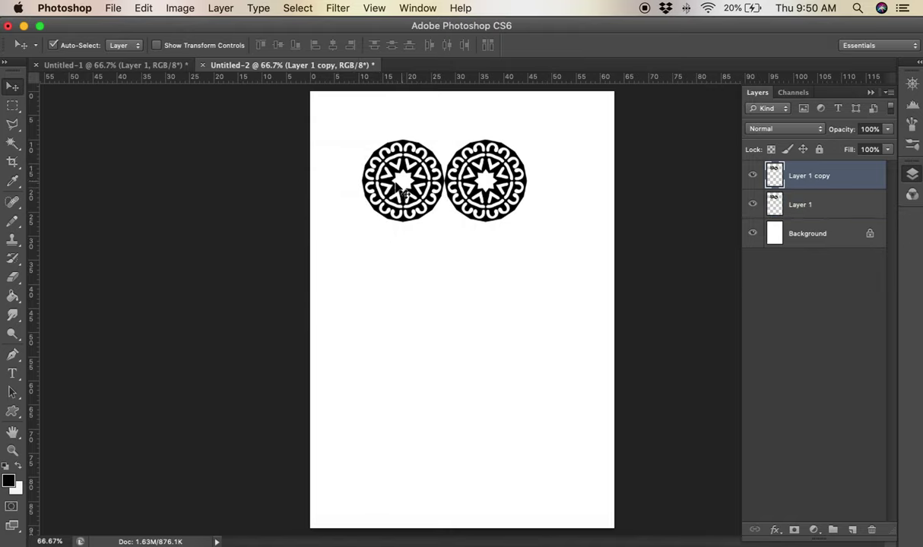
# Move the copied pair of medallions flush beside the original pair to form a row of four and merge it into Layer 1.
pyautogui.moveTo(399, 187); pyautogui.dragTo(564, 188)
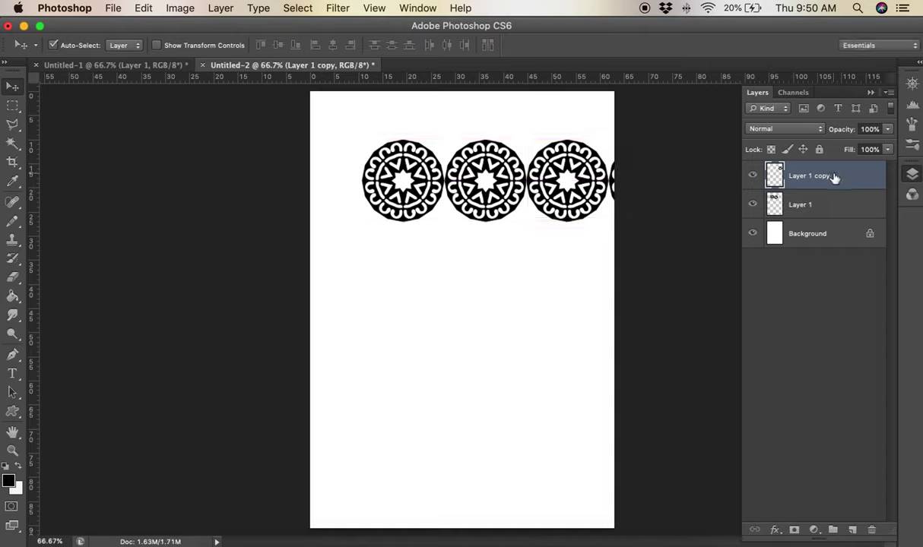
pyautogui.press('super+e')
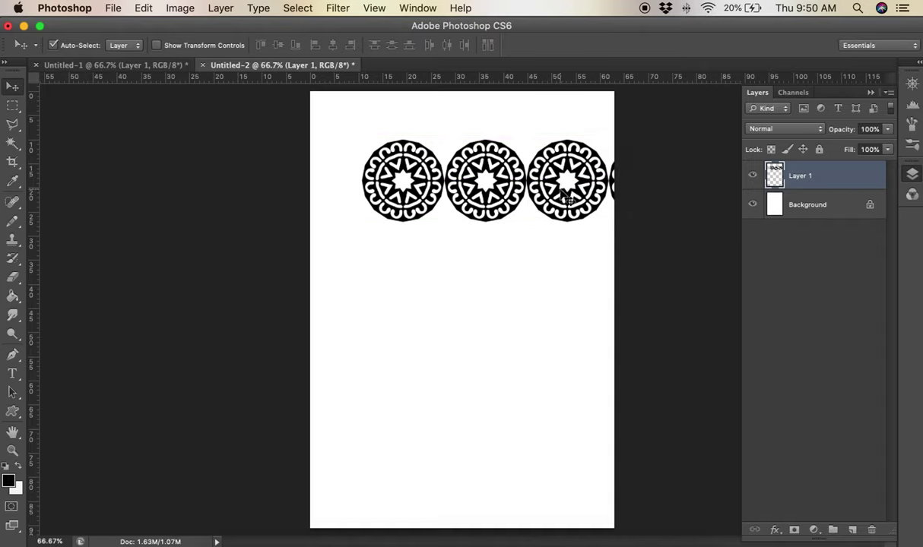
# Scale the four-medallion row to about 37% in width and height and place it in the canvas's top-left corner.
pyautogui.press('super+t')
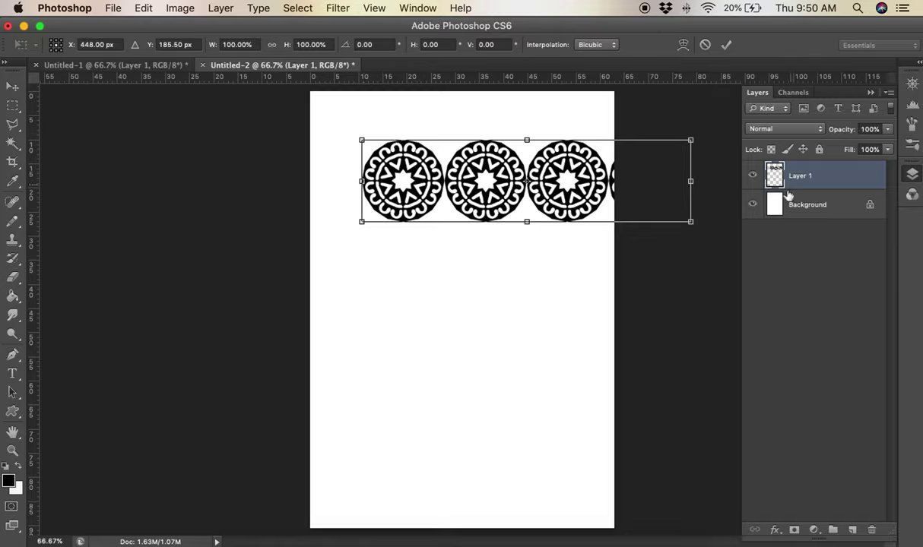
pyautogui.moveTo(694, 224); pyautogui.dragTo(485, 163)
pyautogui.press('super+plus')
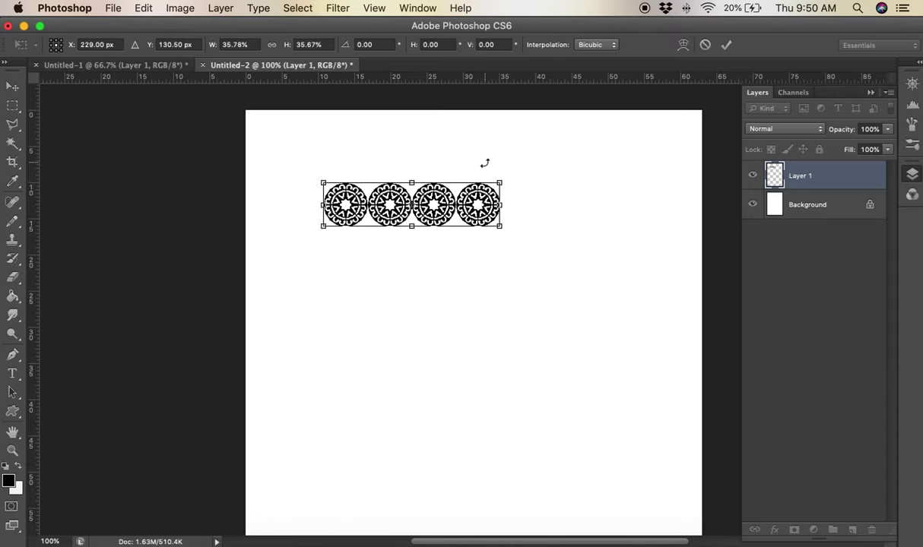
pyautogui.press('super+plus')
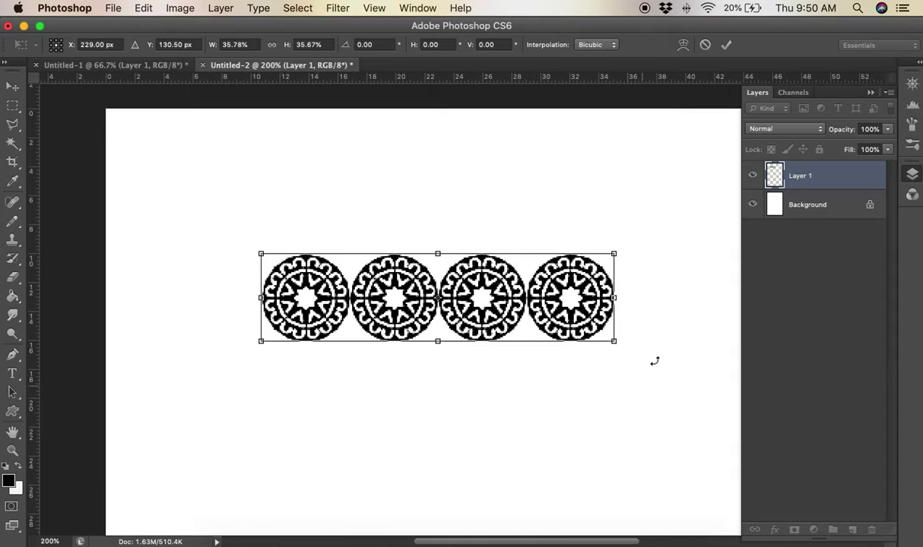
pyautogui.moveTo(615, 341); pyautogui.dragTo(624, 348)
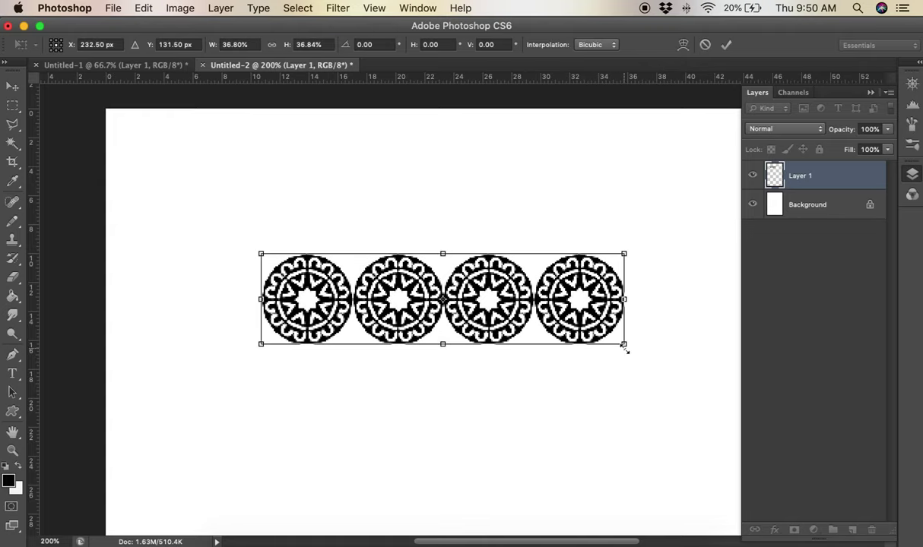
pyautogui.press('Return')
pyautogui.moveTo(540, 274); pyautogui.dragTo(406, 145)
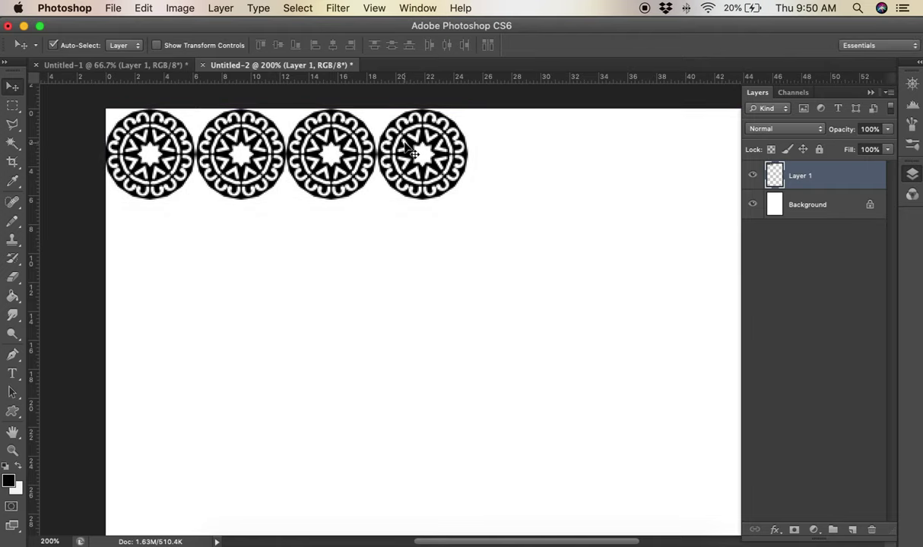
# Apply a Threshold adjustment with level 135 to the medallion row.
pyautogui.click(183, 13)
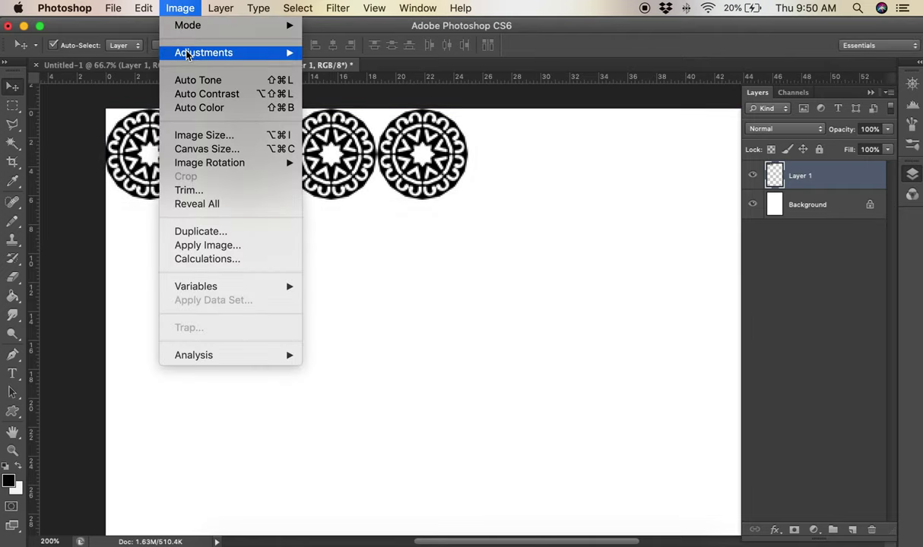
pyautogui.moveTo(182, 53)
pyautogui.click(344, 259)
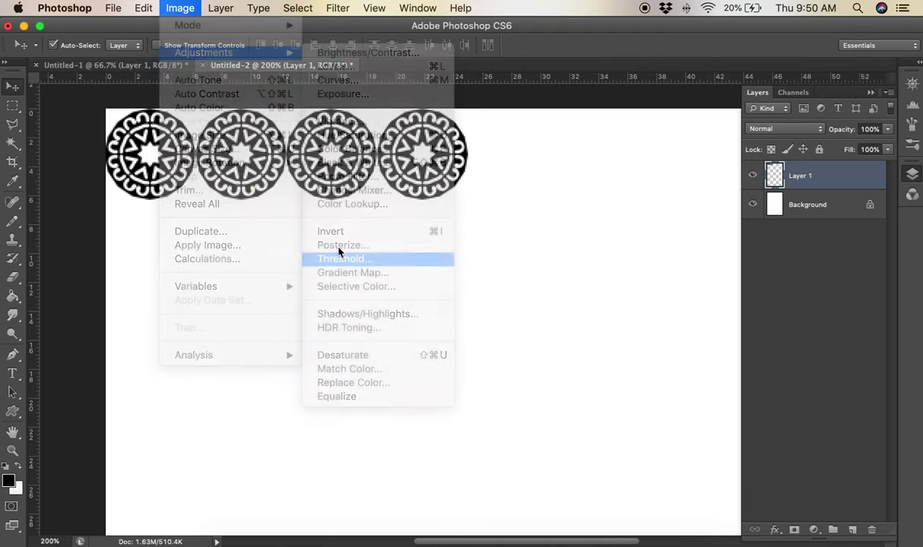
pyautogui.moveTo(128, 284)
pyautogui.mouseDown()
pyautogui.moveTo(114, 287)
pyautogui.moveTo(136, 285)
pyautogui.mouseUp()
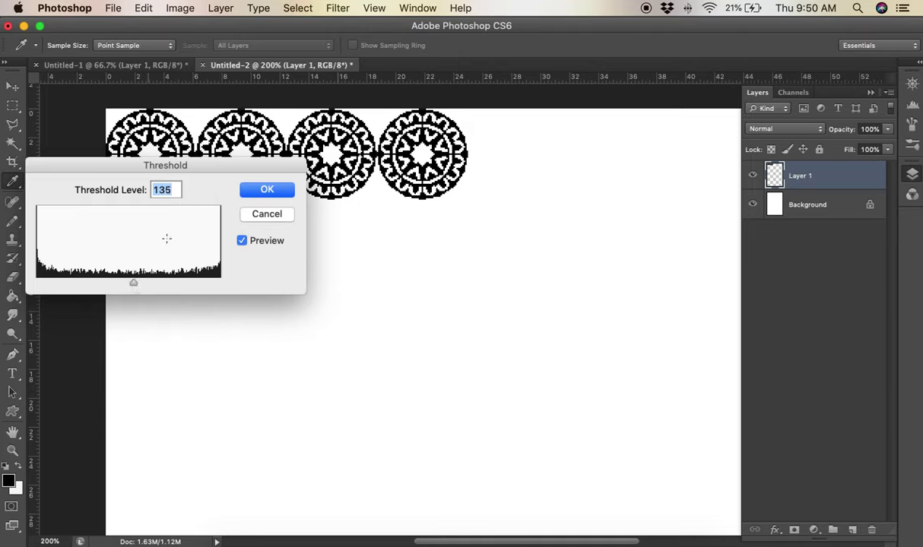
pyautogui.click(251, 196)
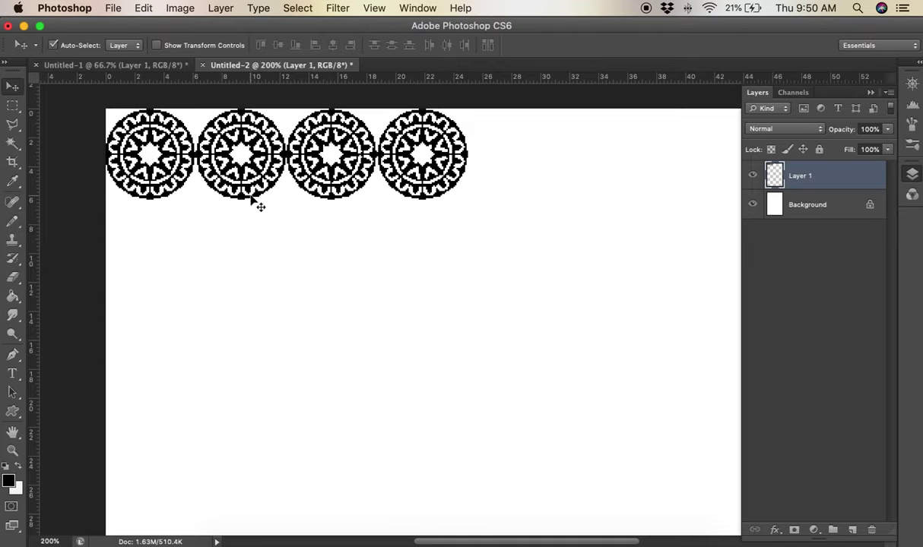
# Select all white areas of the medallion layer with the non-contiguous Magic Wand, delete them, clear the selection and leave the Background layer hidden.
pyautogui.press('w')
pyautogui.click(381, 196)
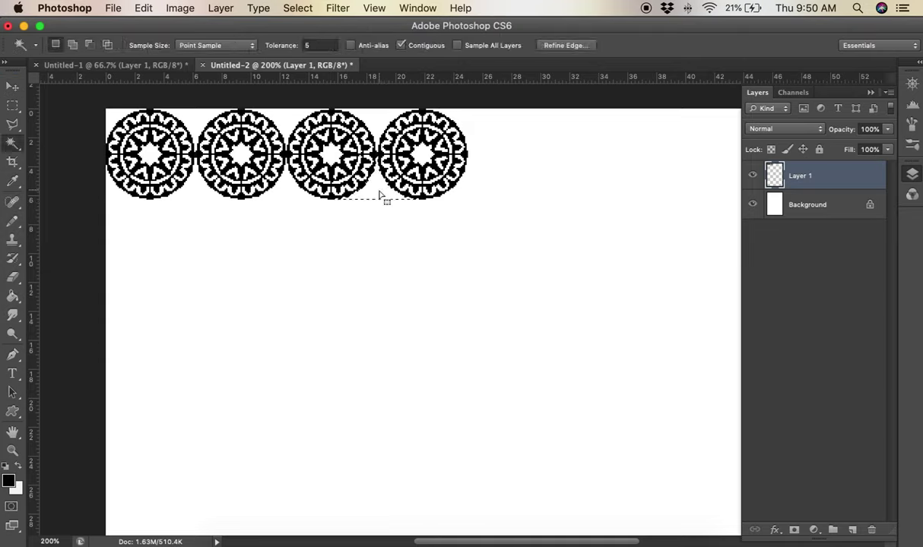
pyautogui.click(377, 126)
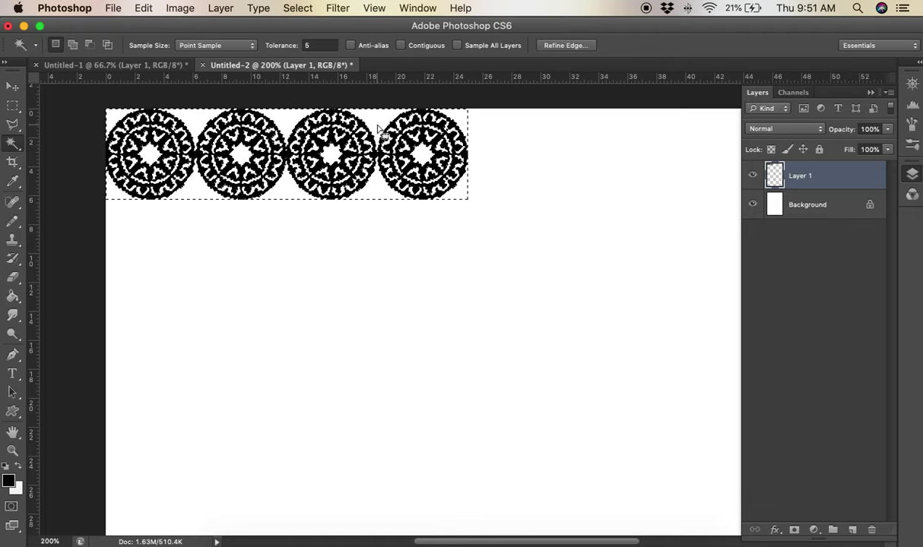
pyautogui.rightClick(383, 122)
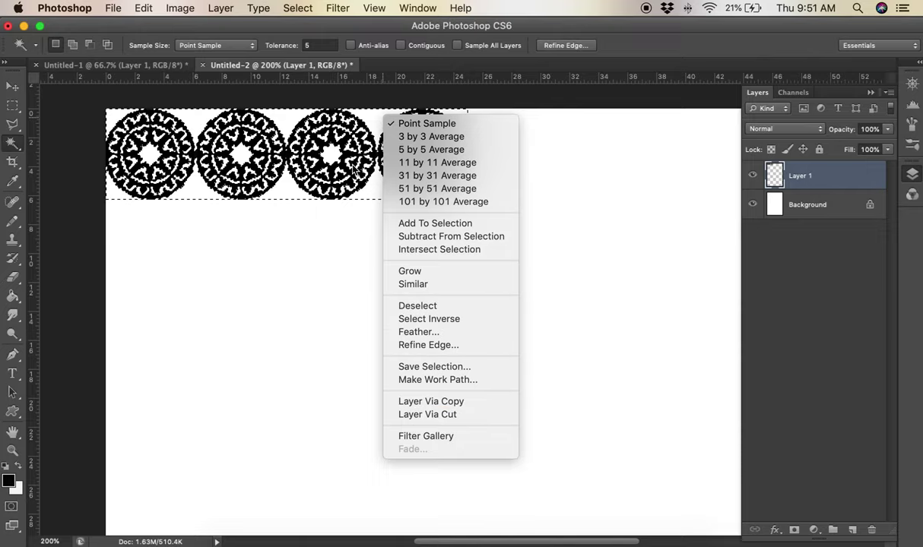
pyautogui.click(819, 216)
pyautogui.click(753, 205)
pyautogui.click(400, 168)
pyautogui.press('Delete')
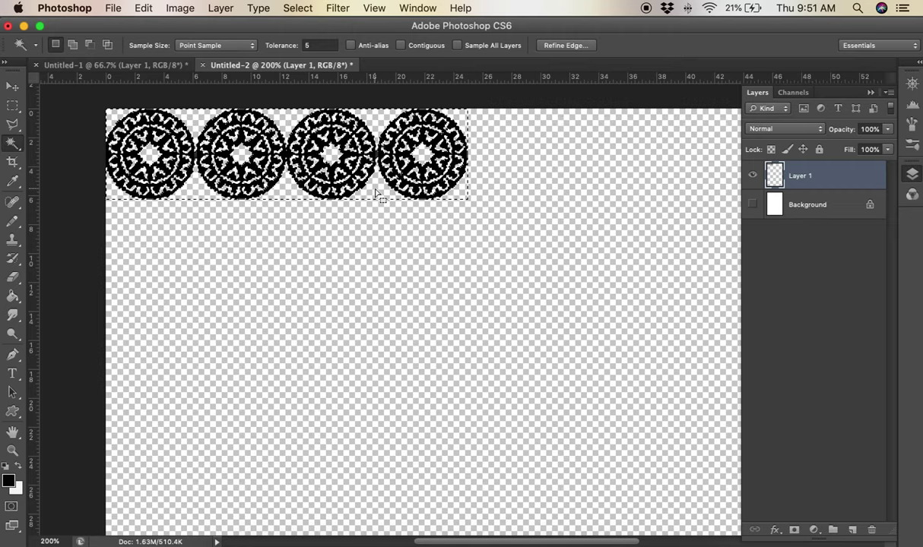
pyautogui.press('m')
pyautogui.click(373, 212)
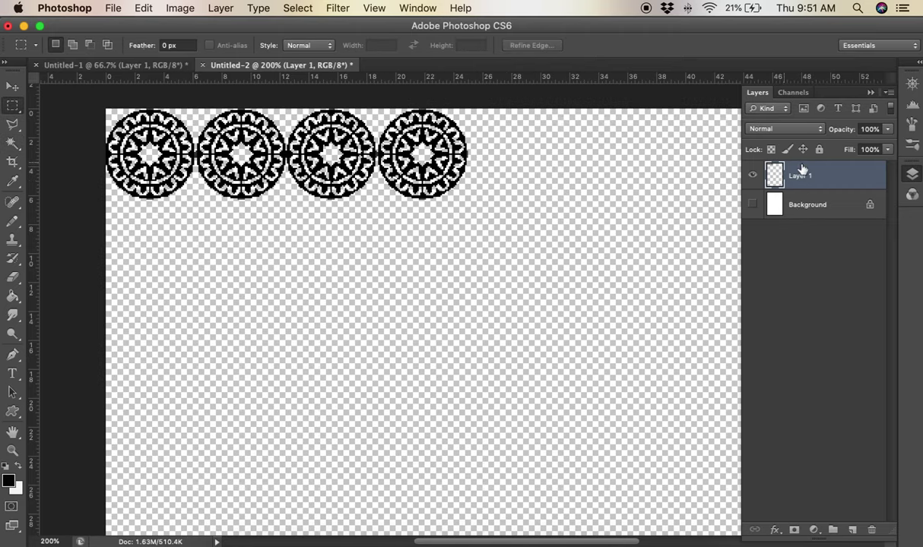
pyautogui.click(752, 205)
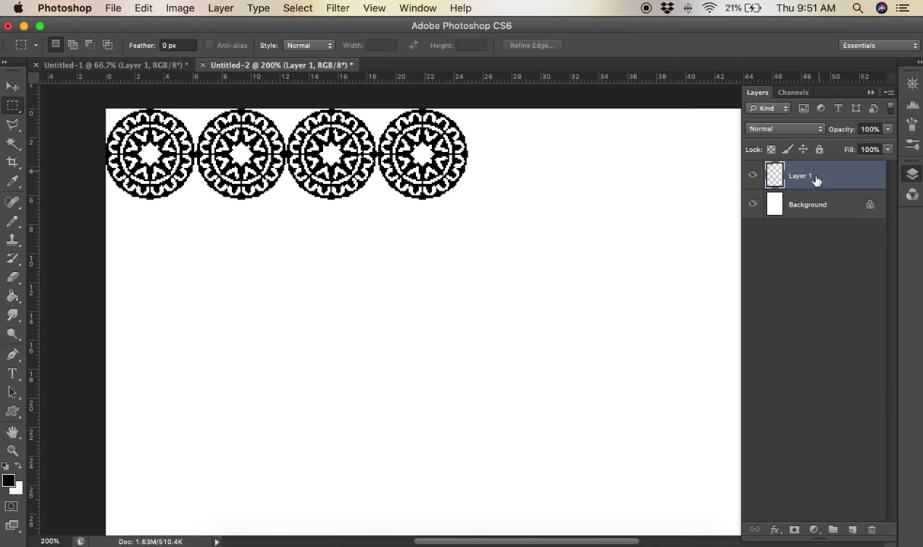
pyautogui.click(754, 205)
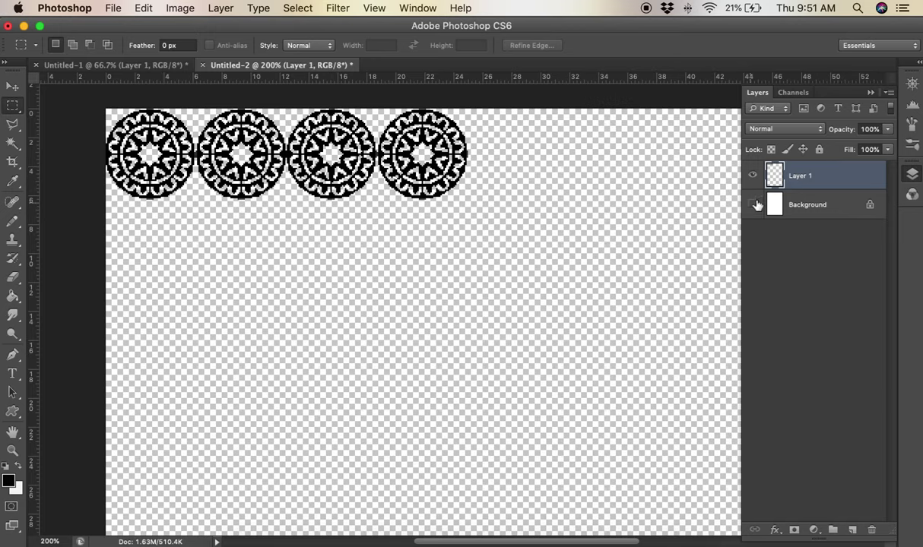
# Duplicate Layer 1 and move the copy horizontally to extend the row beyond the fourth medallion.
pyautogui.rightClick(819, 184)
pyautogui.click(755, 130)
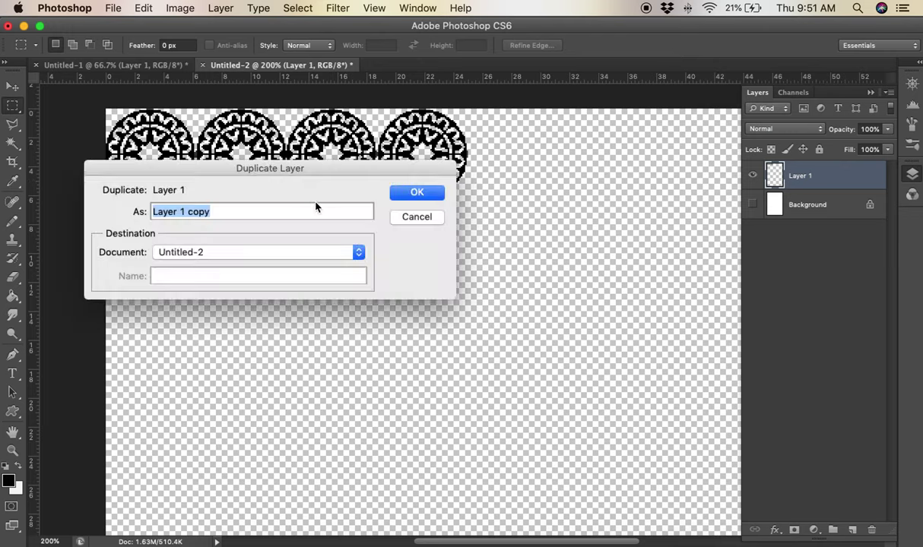
pyautogui.click(393, 197)
pyautogui.press('v')
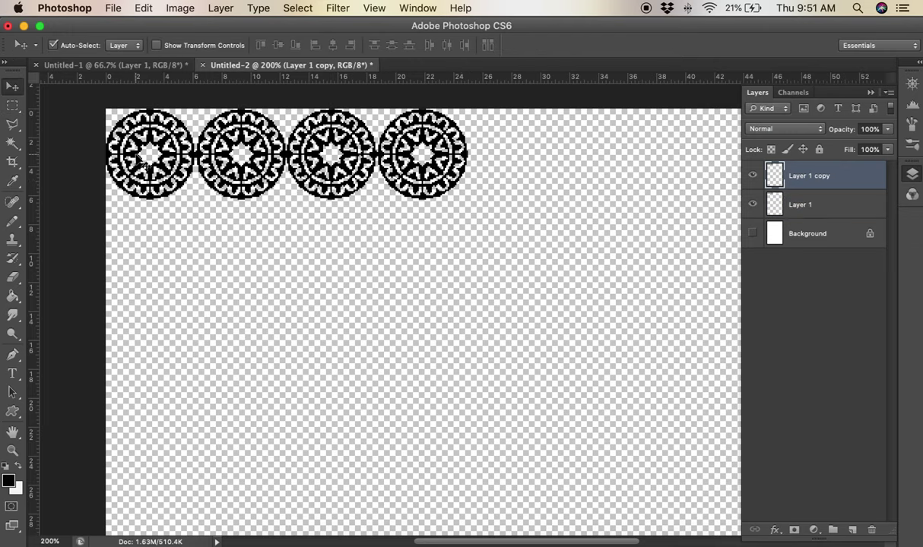
pyautogui.moveTo(242, 133); pyautogui.dragTo(513, 131)
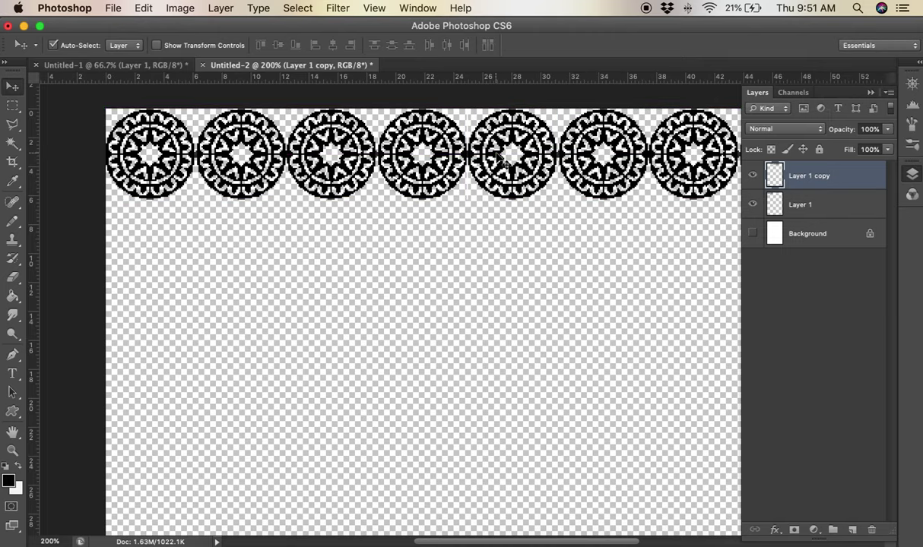
pyautogui.press('Left')
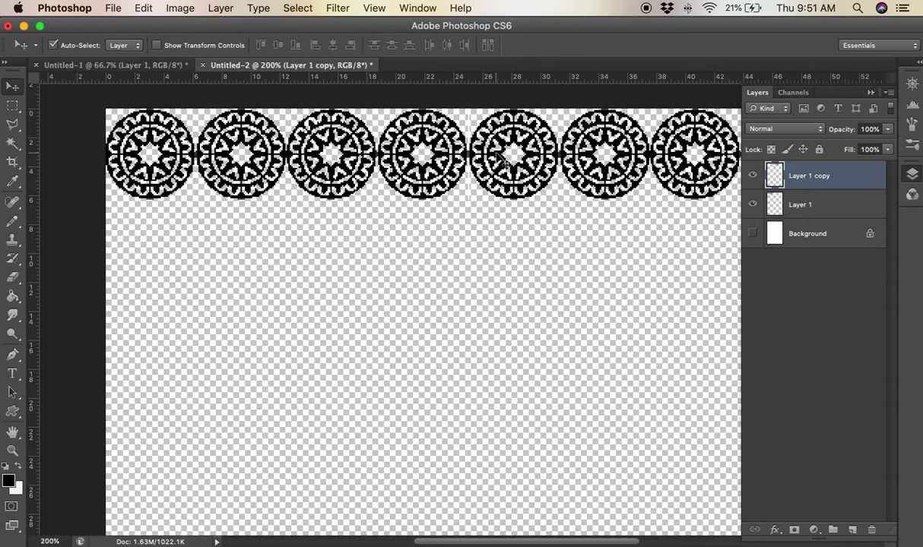
# Adjust the copied medallions to sit flush against the original four and merge the copy into Layer 1.
pyautogui.press('m')
pyautogui.moveTo(461, 108); pyautogui.dragTo(468, 234)
pyautogui.click(567, 193)
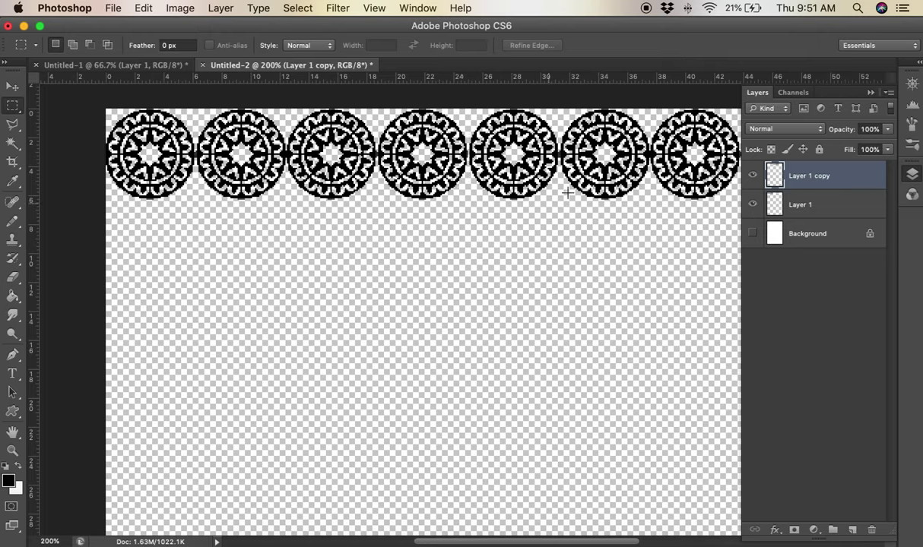
pyautogui.press('v')
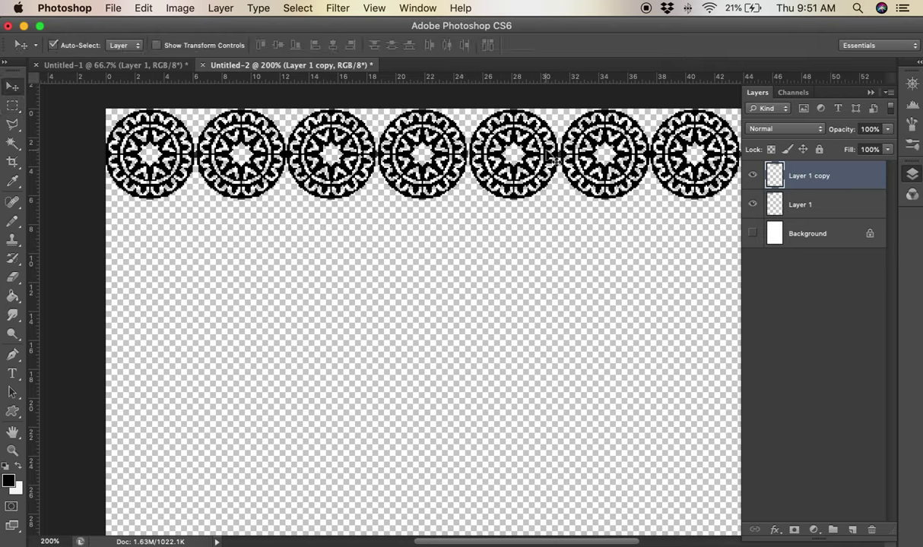
pyautogui.moveTo(544, 152); pyautogui.dragTo(552, 157)
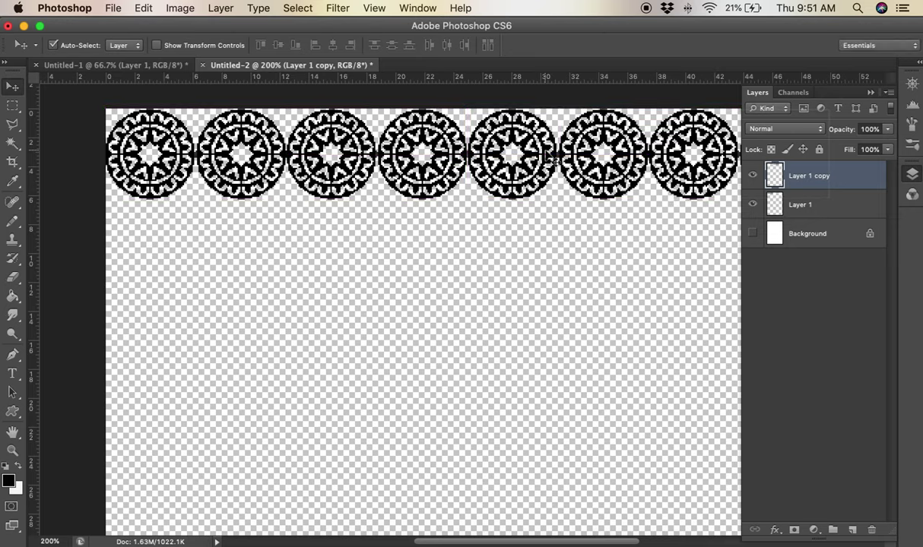
pyautogui.press('super+e')
# Duplicate the extended medallion row as Layer 1 copy within Untitled-2.
pyautogui.rightClick(812, 177)
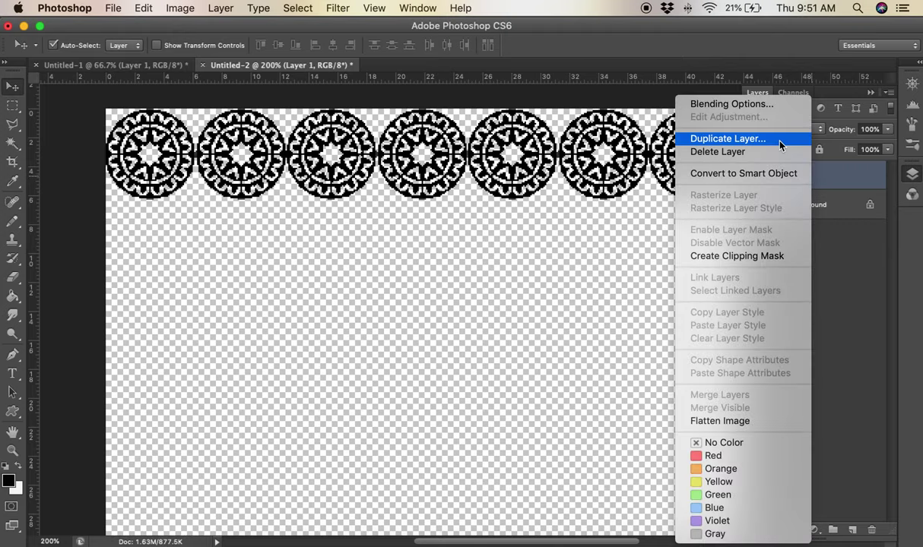
pyautogui.click(460, 274)
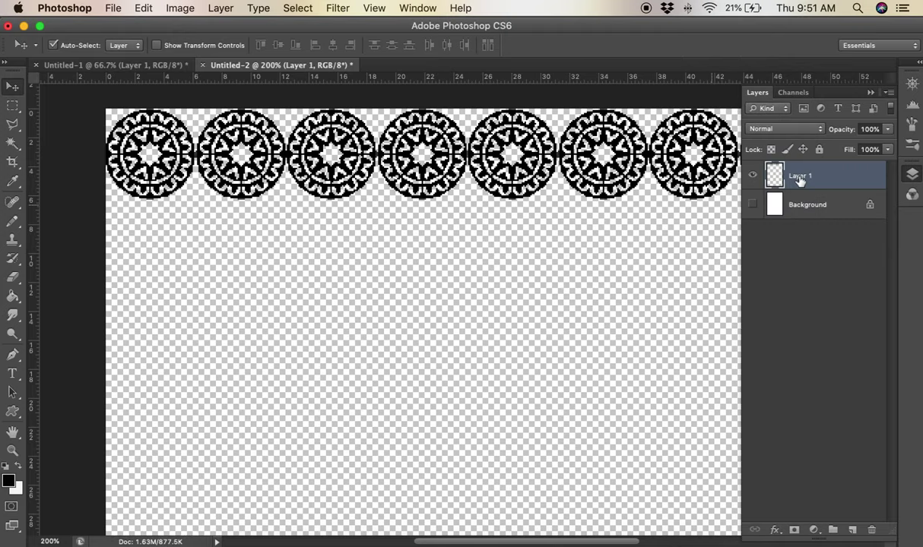
pyautogui.click(871, 92)
pyautogui.moveTo(501, 543); pyautogui.dragTo(581, 543)
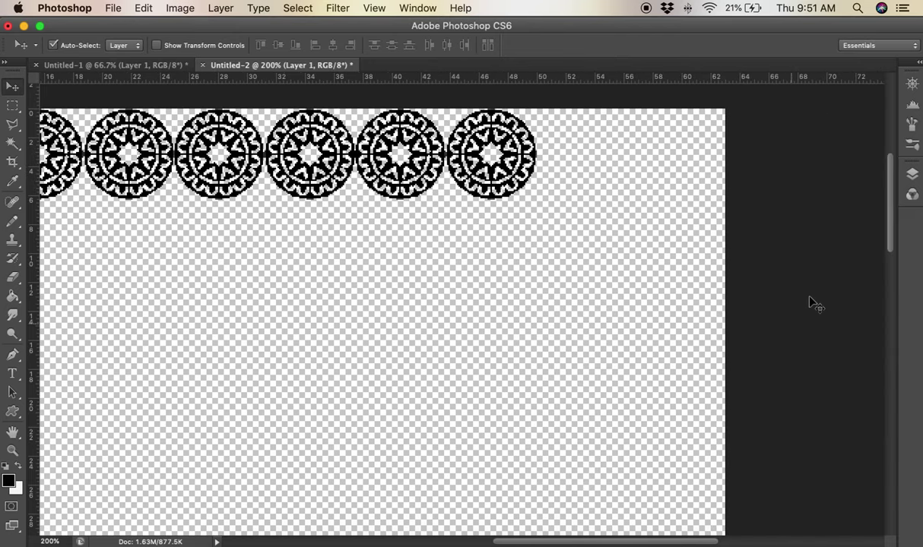
pyautogui.click(912, 174)
pyautogui.rightClick(828, 191)
pyautogui.click(828, 191)
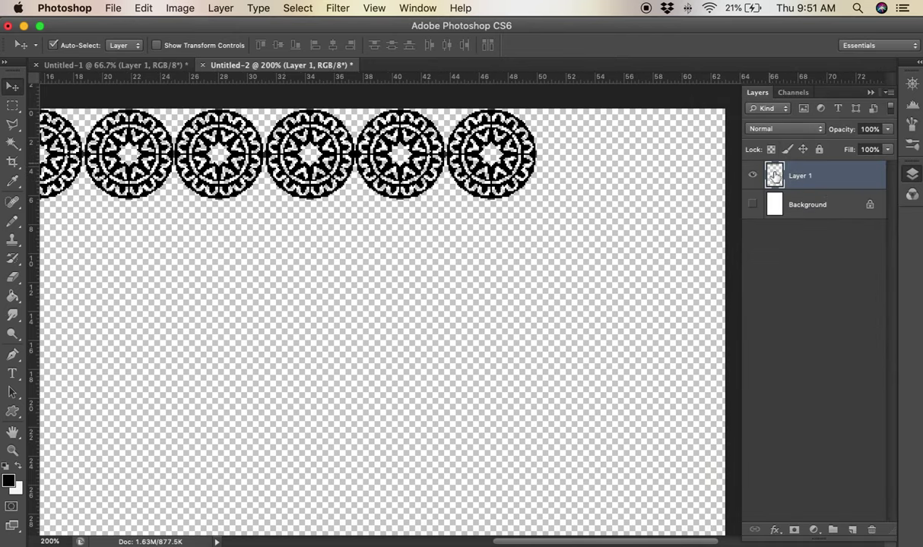
pyautogui.rightClick(800, 176)
pyautogui.click(551, 141)
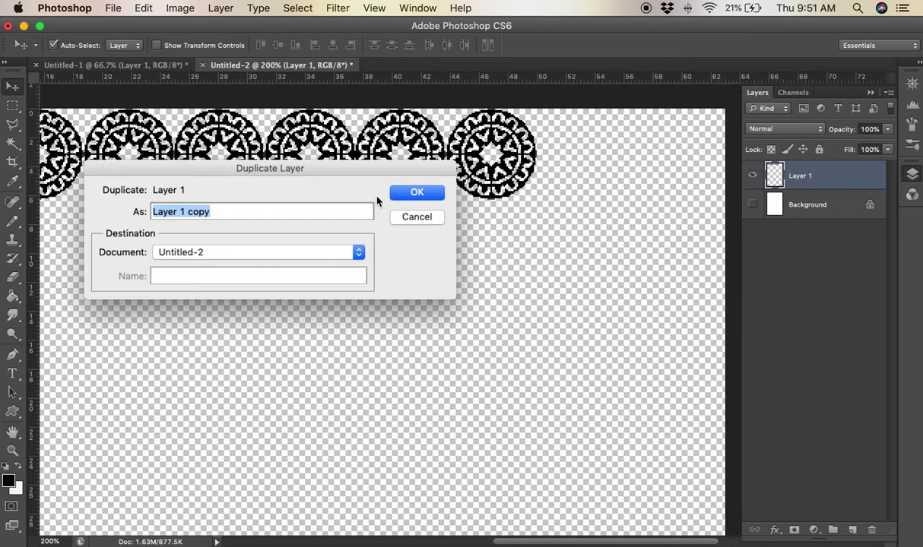
pyautogui.press('Return')
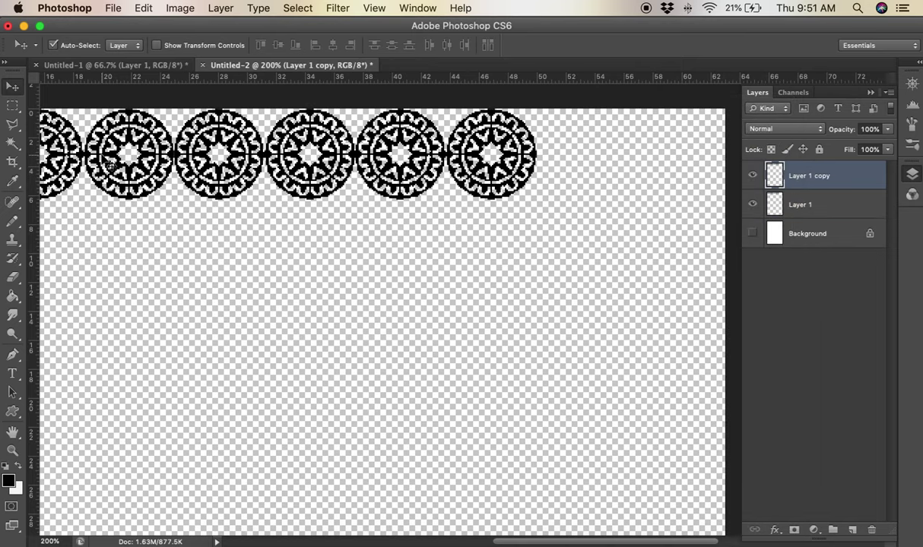
# Move the new copy flush against the row's last medallion, filling the canvas's full width, and merge it into Layer 1.
pyautogui.moveTo(106, 162); pyautogui.dragTo(684, 148)
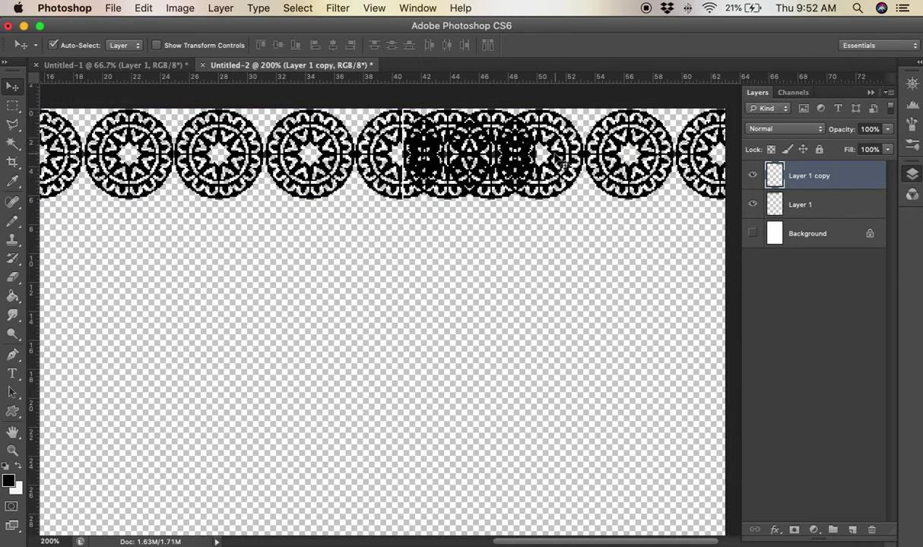
pyautogui.moveTo(561, 164); pyautogui.dragTo(696, 171)
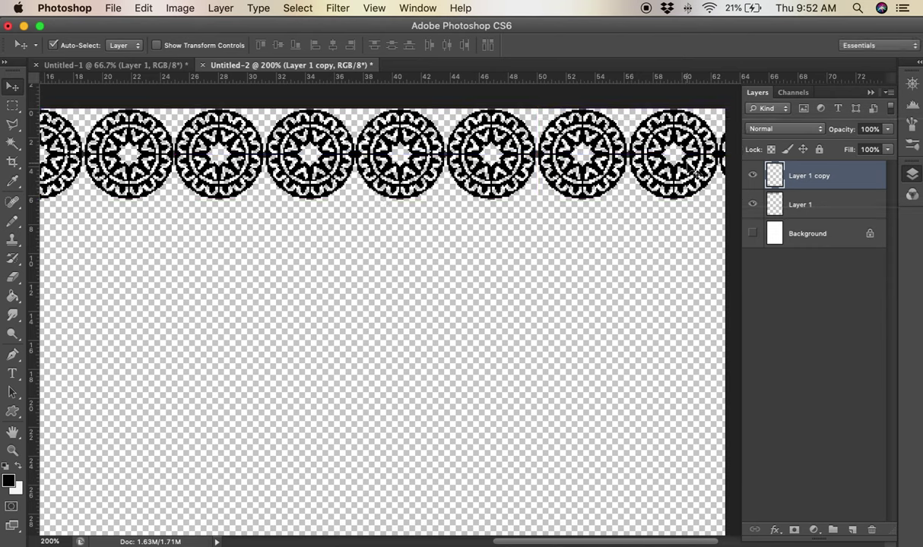
pyautogui.press('super+e')
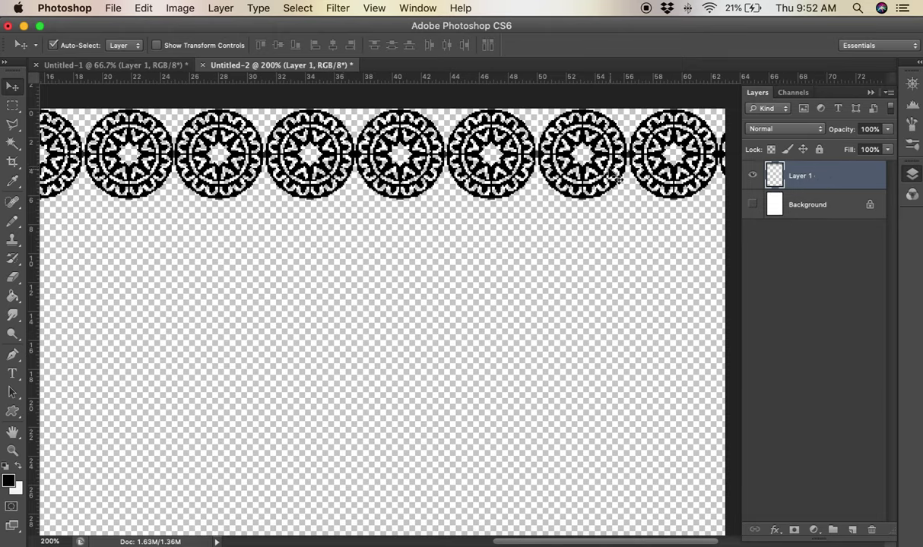
pyautogui.press('super+1')
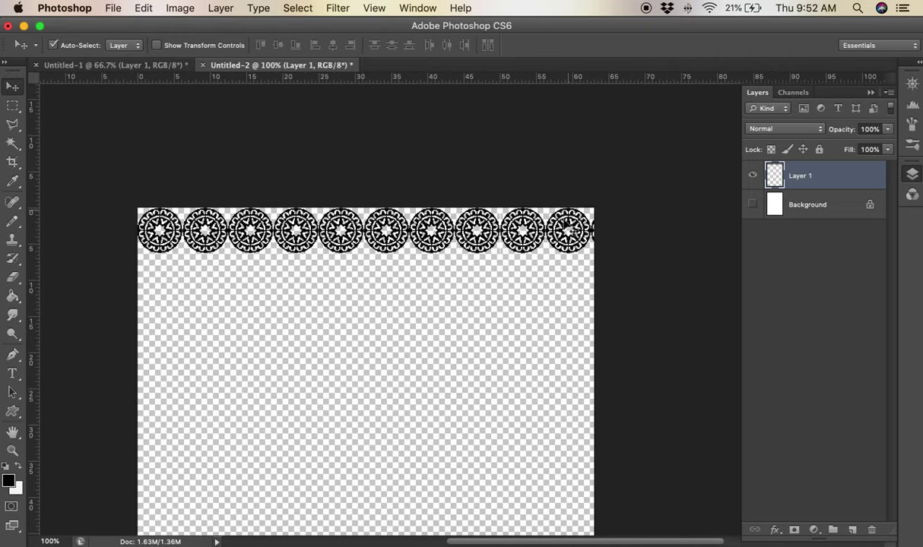
# Crop the image to the canvas bounds, discarding the part of the medallion row that extends past the right edge.
pyautogui.press('super+t')
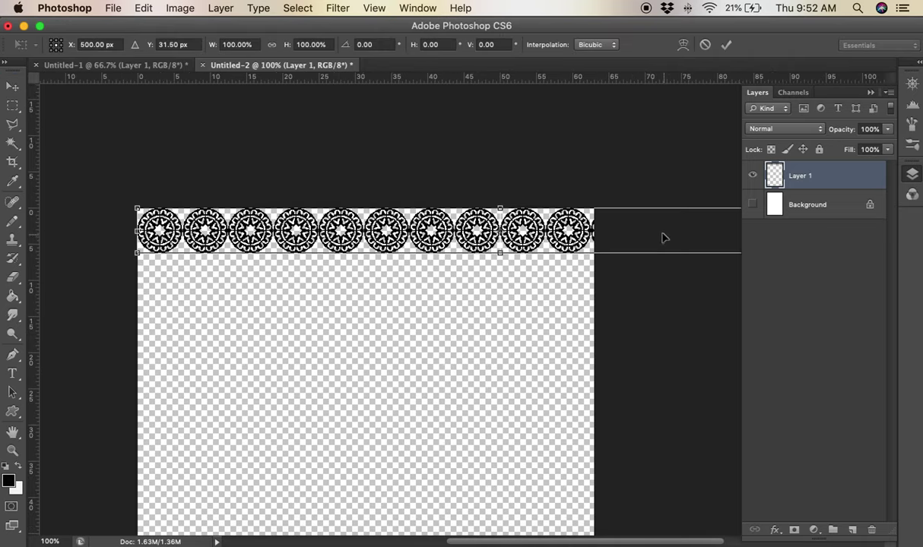
pyautogui.press('Return')
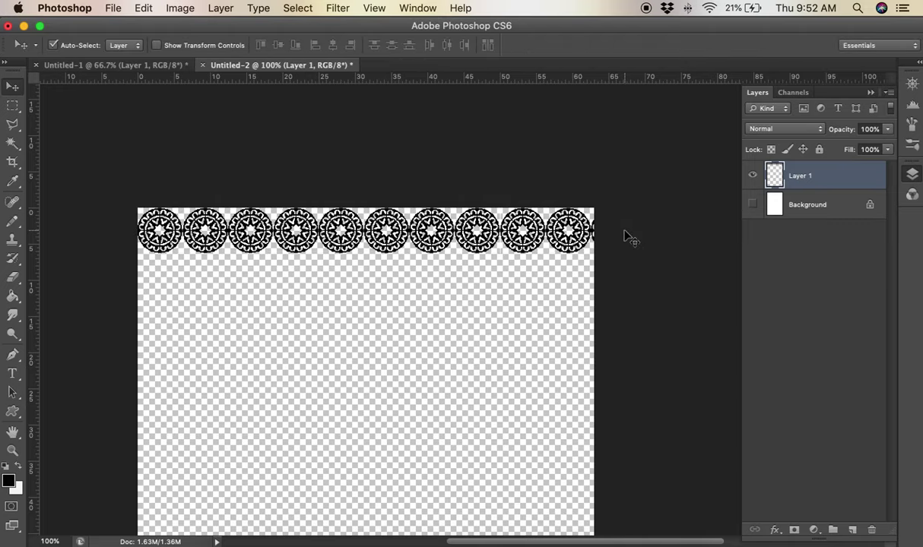
pyautogui.click(13, 162)
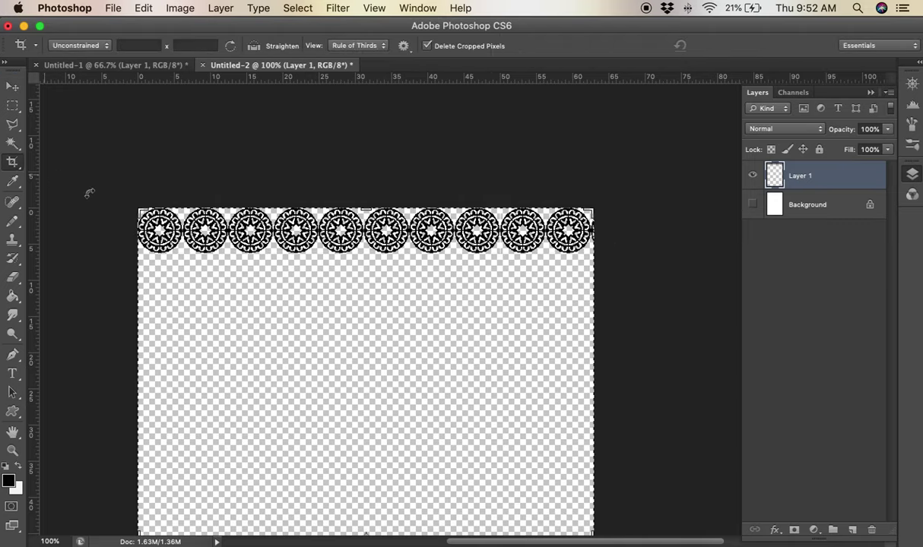
pyautogui.click(444, 307)
pyautogui.press('Escape')
pyautogui.press('m')
pyautogui.press('v')
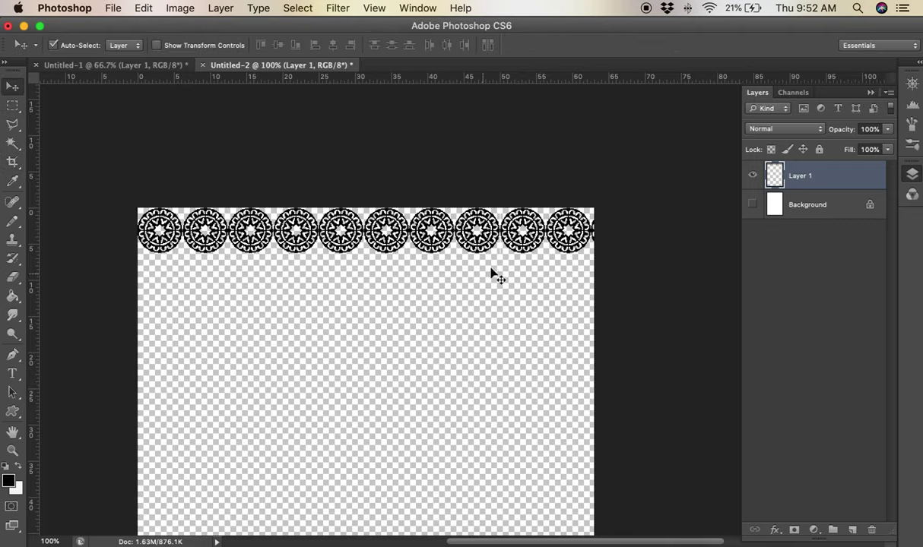
# Stretch the medallion row slightly past the canvas's right edge so the tenth medallion ends at the edge.
pyautogui.press('super+t')
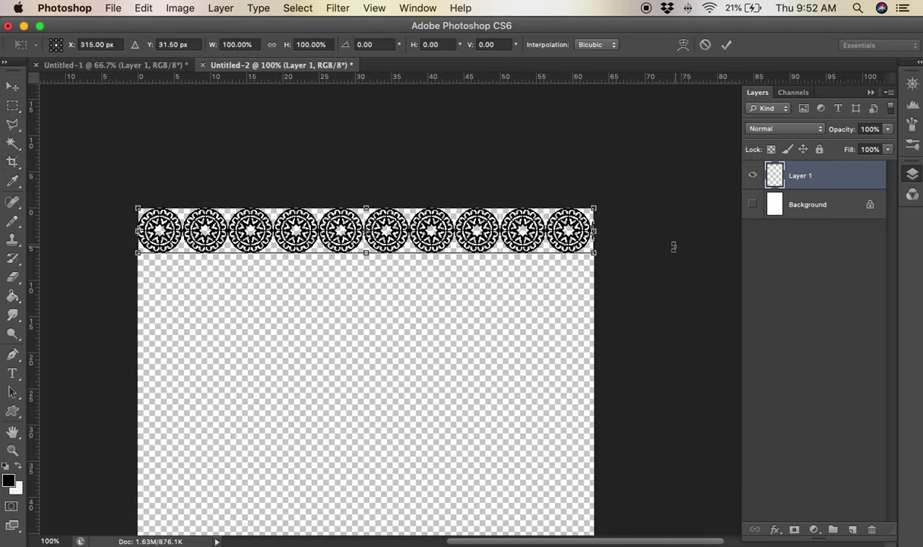
pyautogui.press('super+plus')
pyautogui.press('super+plus')
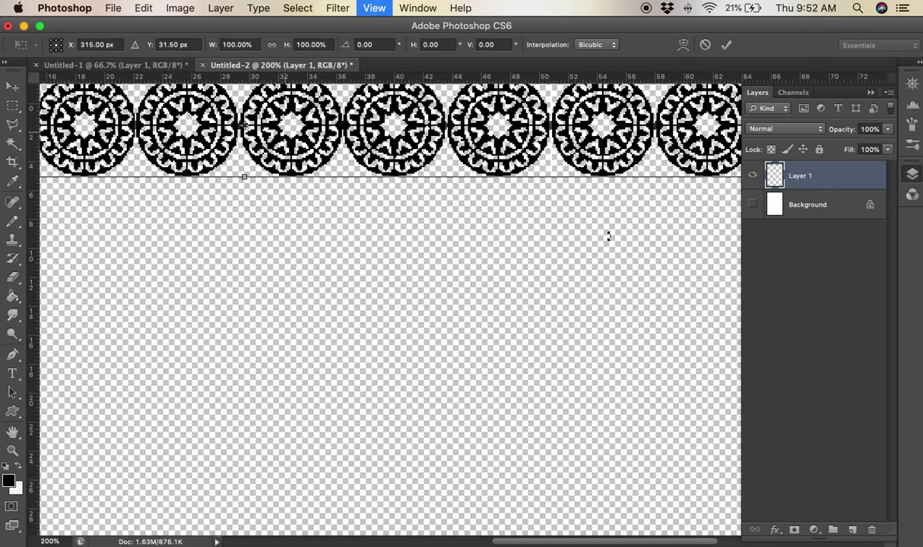
pyautogui.hscroll(2, 609, 237)
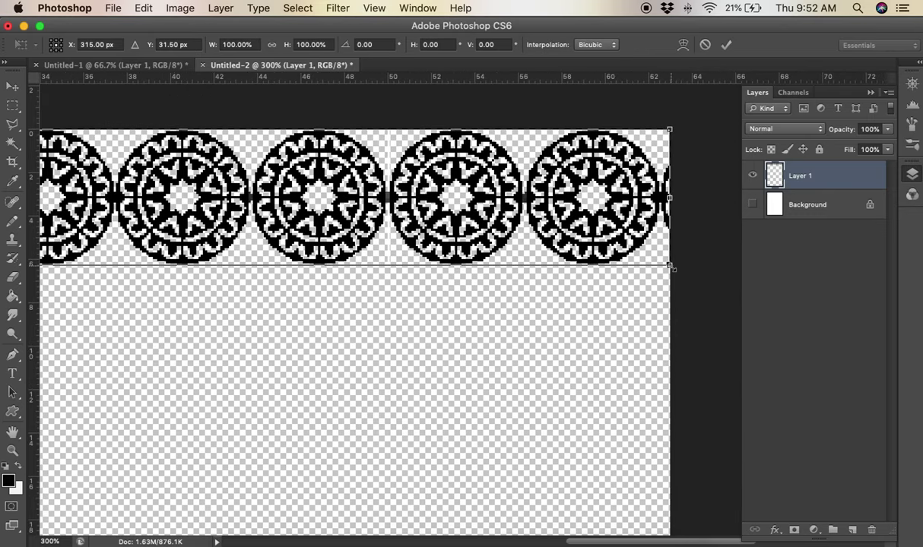
pyautogui.moveTo(670, 267); pyautogui.dragTo(679, 268)
pyautogui.press('Return')
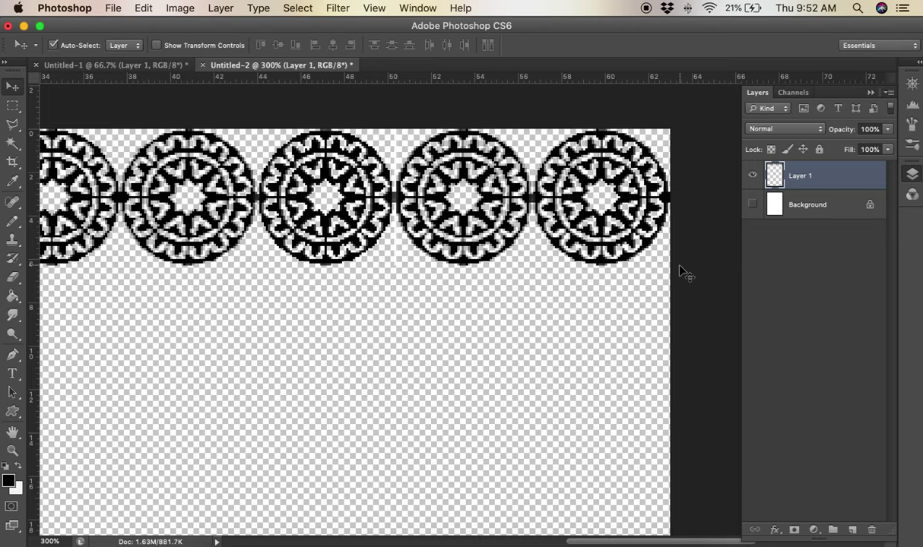
# Check the row along its length and widen it a tiny bit further past the canvas's right edge.
pyautogui.hscroll(-15, 484, 273)
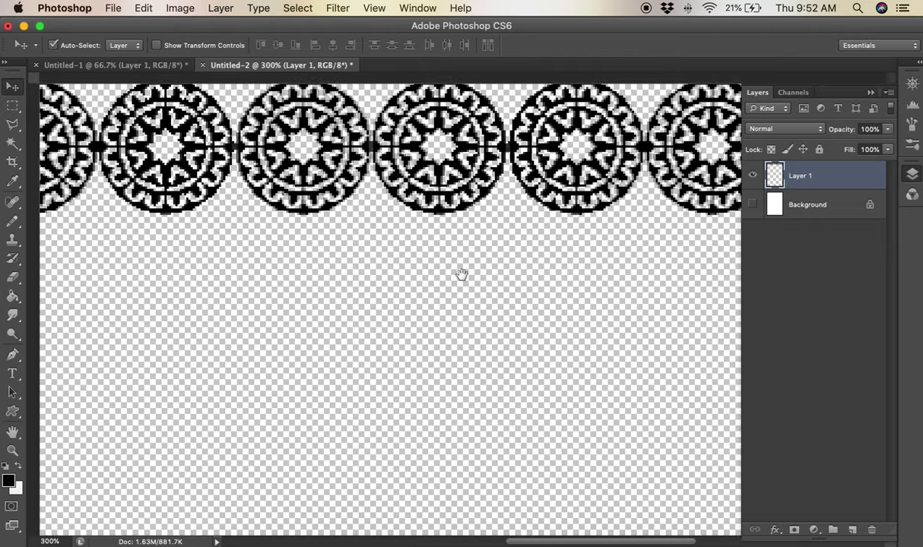
pyautogui.hscroll(-10, 629, 319)
pyautogui.hscroll(10, 630, 320)
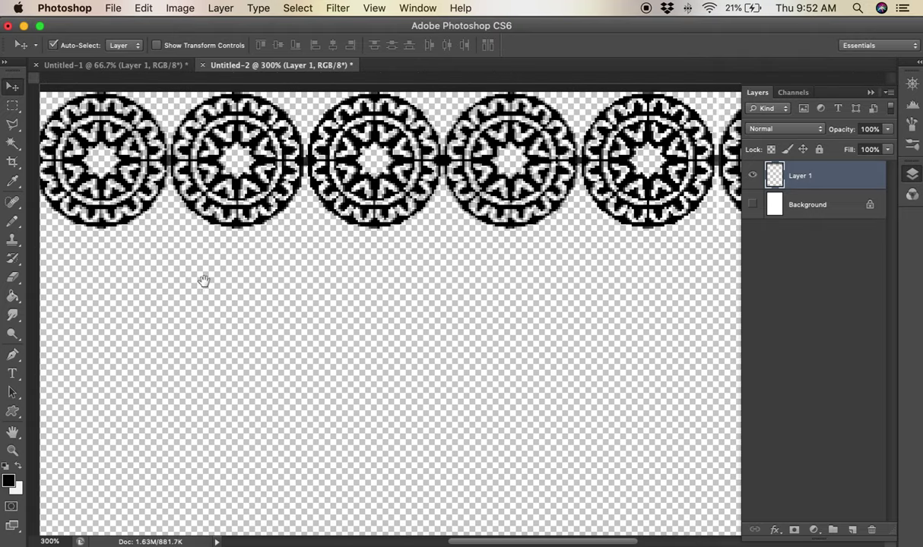
pyautogui.hscroll(10, 457, 243)
pyautogui.scroll(3, 457, 244)
pyautogui.hscroll(-5, 610, 223)
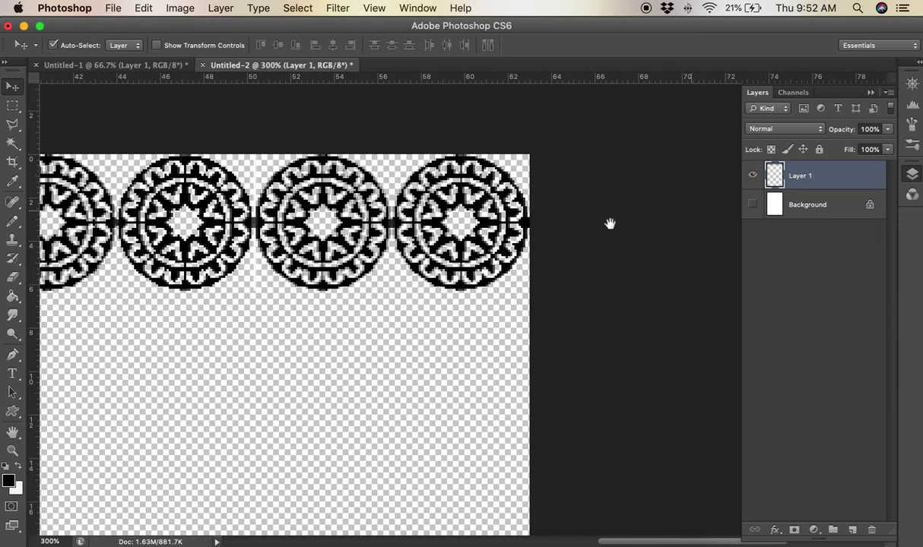
pyautogui.press('super+t')
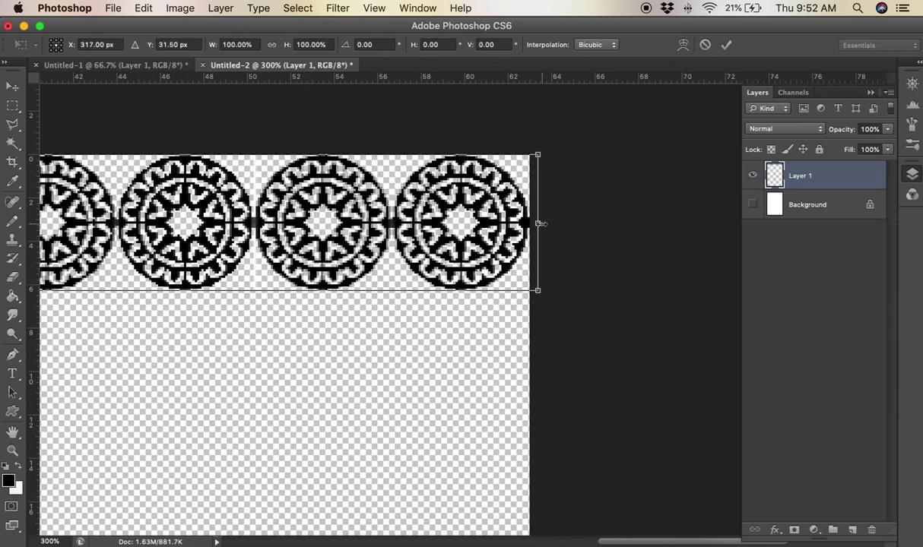
pyautogui.moveTo(541, 292); pyautogui.dragTo(543, 294)
pyautogui.press('Return')
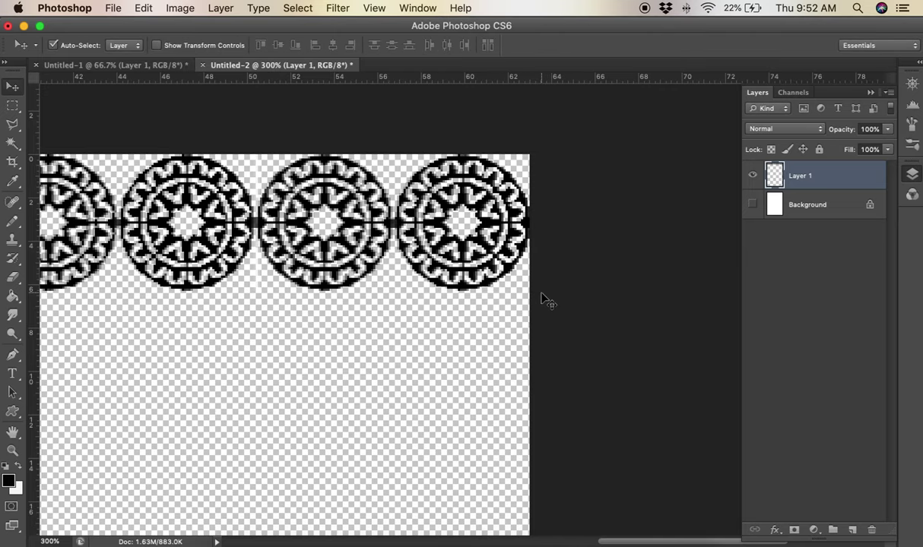
# Crop the image to the canvas bounds again to trim the overhang of the widened row.
pyautogui.press('c')
pyautogui.press('Return')
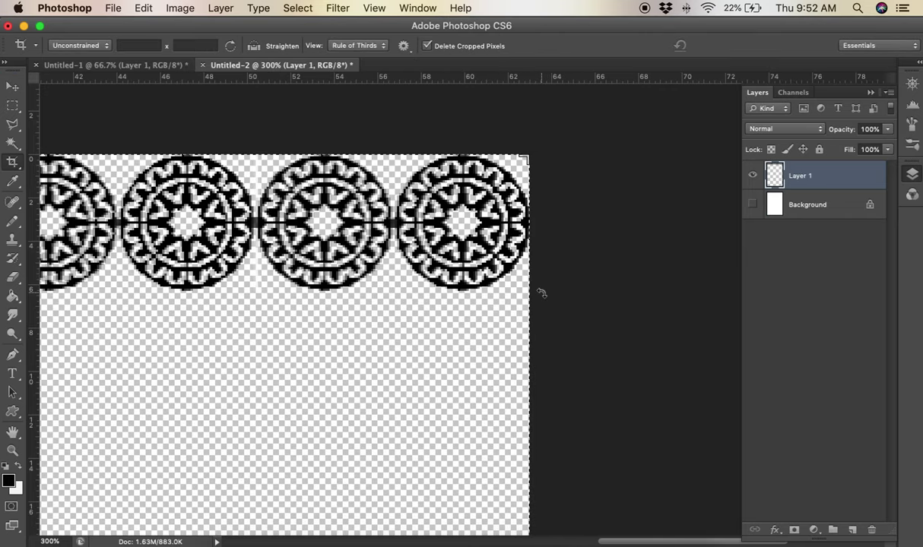
pyautogui.press('m')
pyautogui.press('super+minus')
pyautogui.press('super+minus')
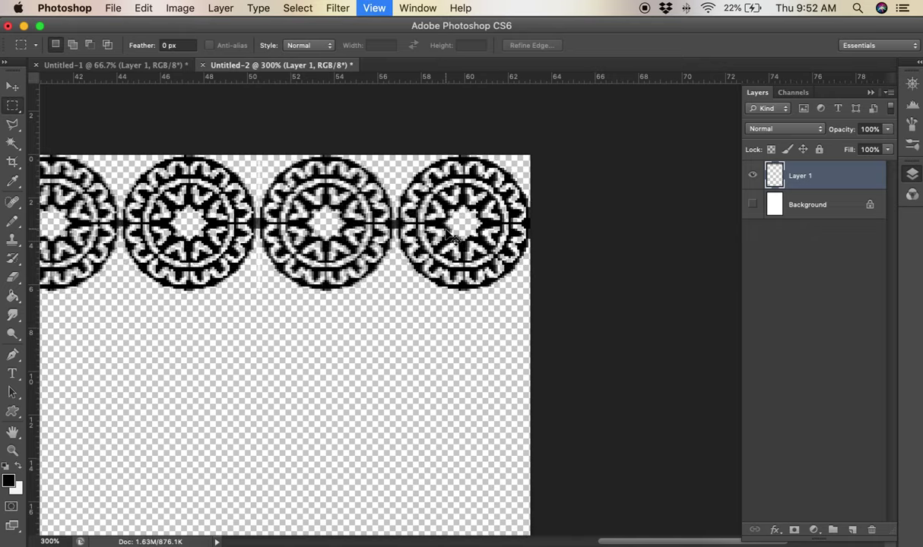
pyautogui.scroll(-3, 447, 228)
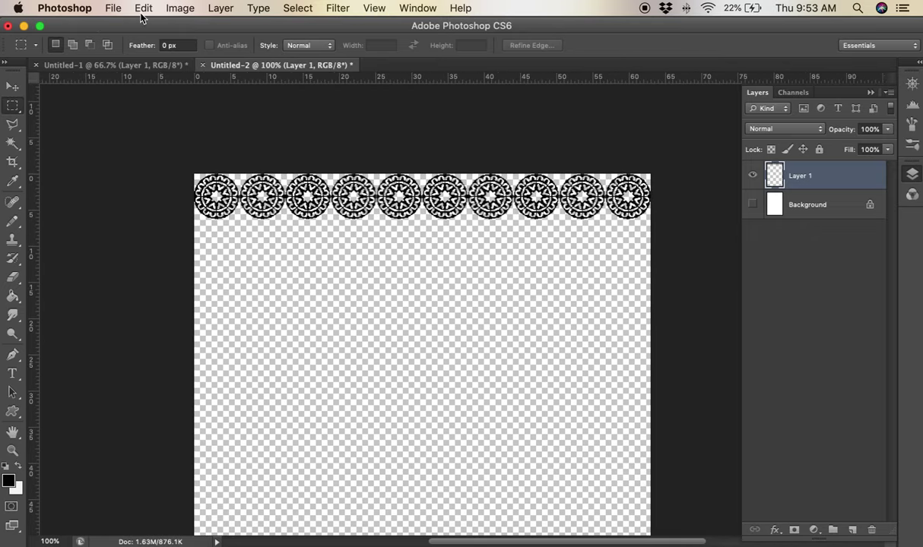
# Try to remove the grey pixels from Layer 1 with a Threshold adjustment at level 128.
pyautogui.click(170, 9)
pyautogui.moveTo(191, 52)
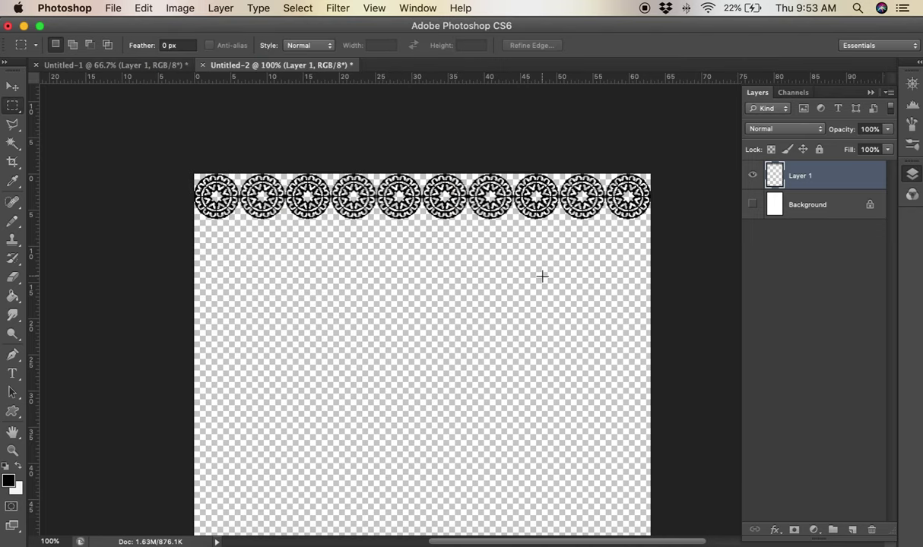
pyautogui.press('super+plus')
pyautogui.press('super+plus')
pyautogui.scroll(5, 508, 213)
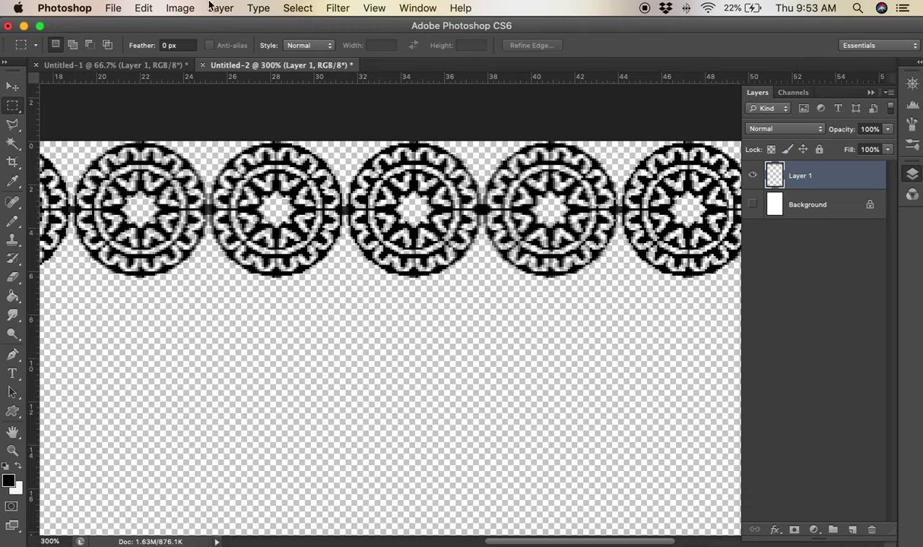
pyautogui.click(182, 9)
pyautogui.moveTo(191, 52)
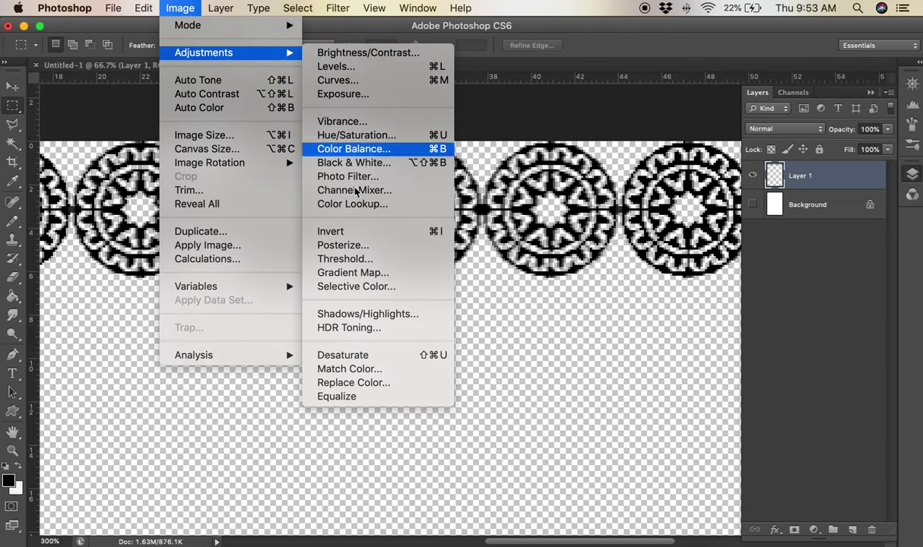
pyautogui.click(335, 258)
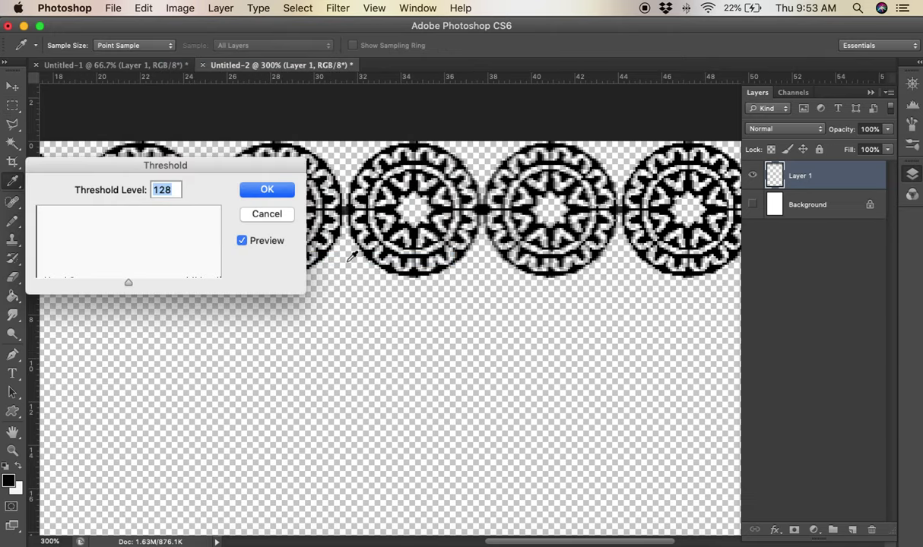
pyautogui.click(267, 190)
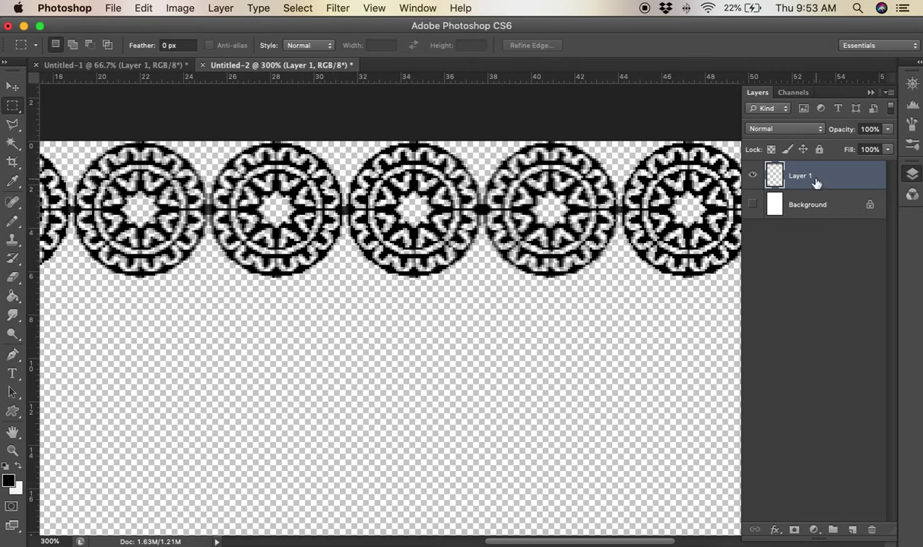
# Show the white Background layer and merge Layer 1 into it.
pyautogui.click(753, 204)
pyautogui.press('super+e')
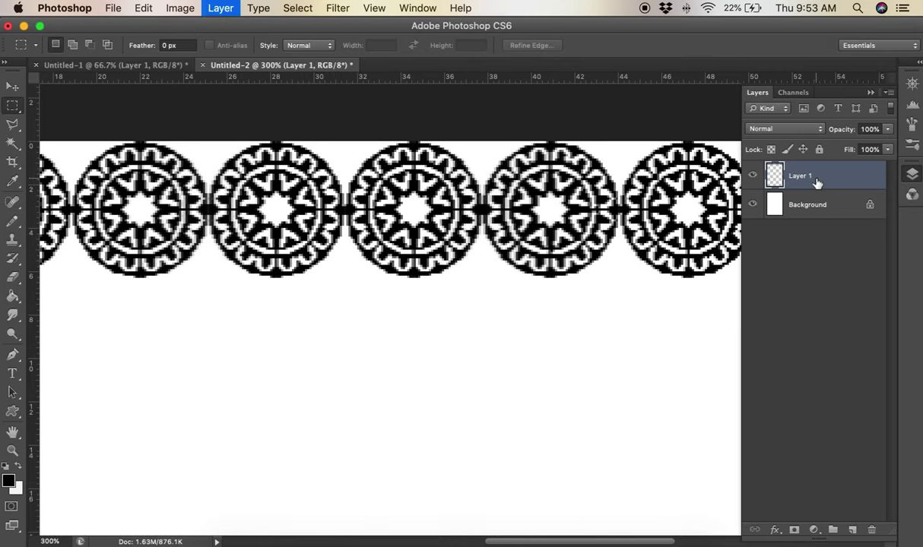
pyautogui.click(176, 9)
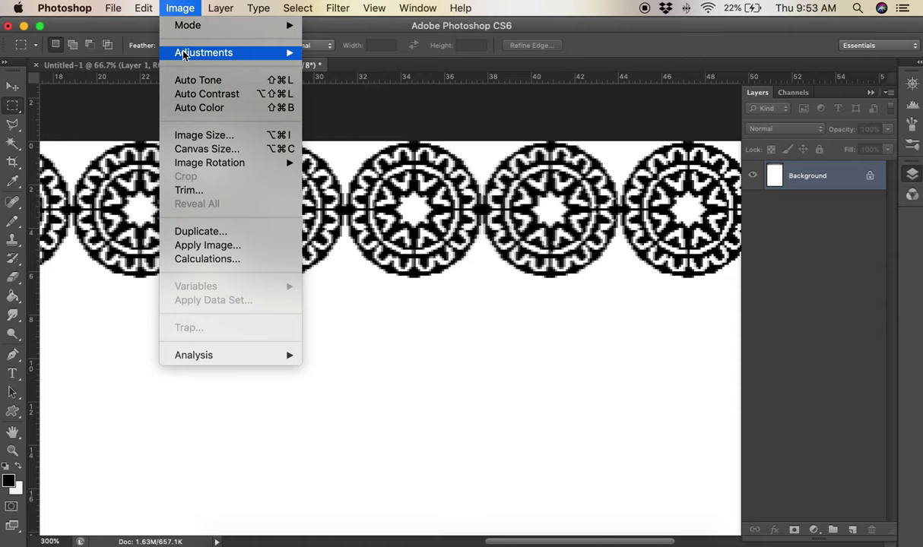
pyautogui.moveTo(205, 52)
pyautogui.click(388, 269)
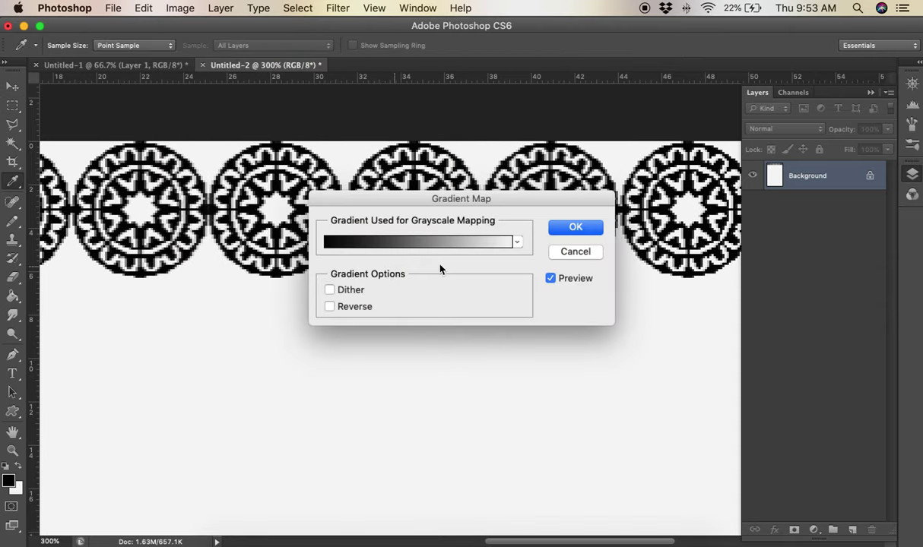
pyautogui.click(573, 252)
# Apply a Threshold adjustment at level 128 to the merged Background layer.
pyautogui.click(179, 8)
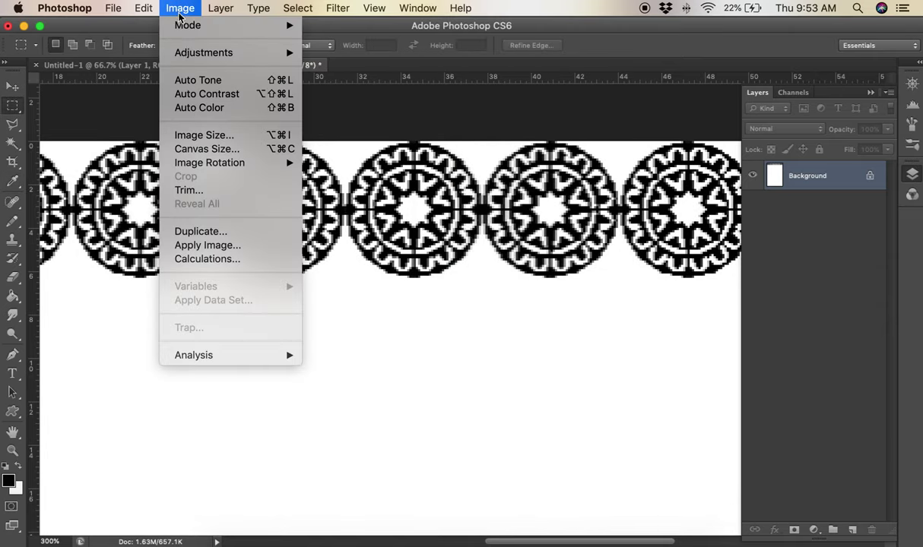
pyautogui.moveTo(298, 58)
pyautogui.click(345, 259)
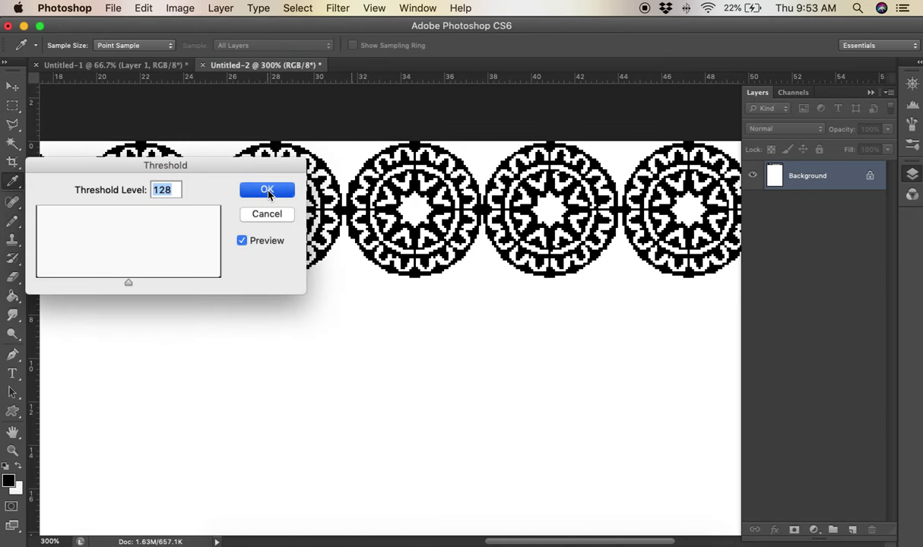
pyautogui.click(267, 190)
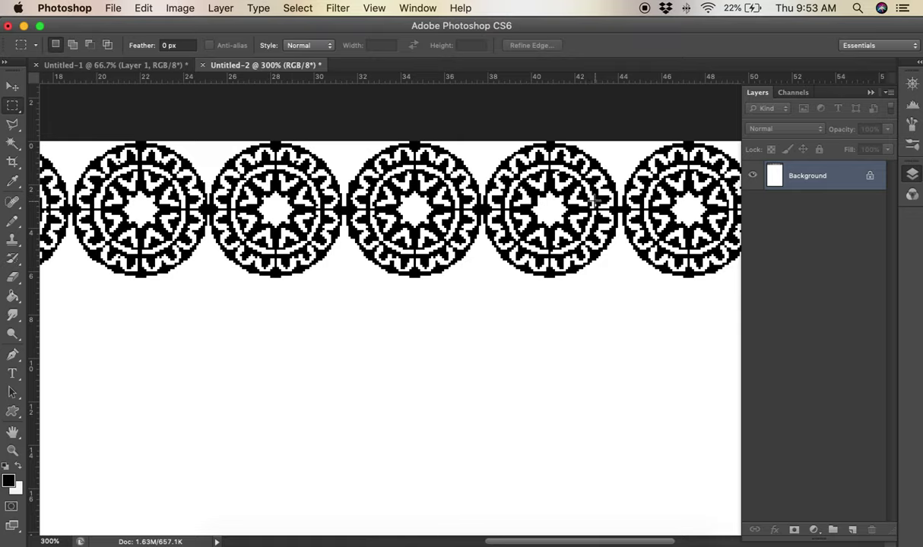
# Select all black areas of the medallion row with the Magic Wand and copy them onto a new layer.
pyautogui.press('w')
pyautogui.click(541, 186)
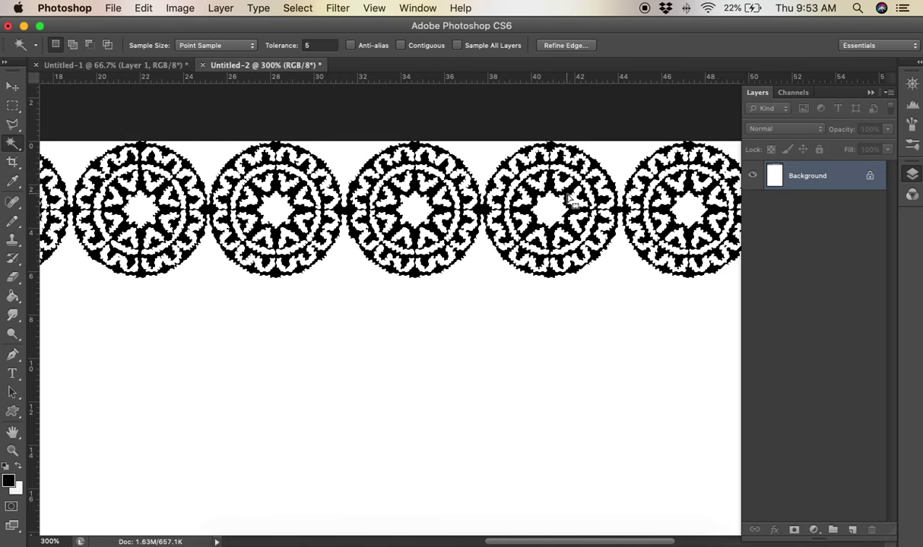
pyautogui.press('super+c')
pyautogui.press('super+v')
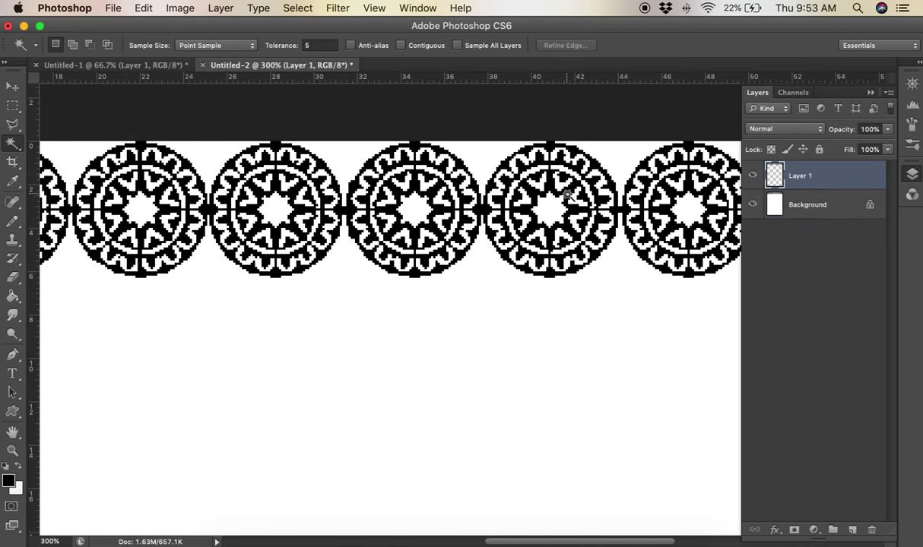
# Move the pasted row straight down so its medallions sit directly beneath those of the first row.
pyautogui.press('v')
pyautogui.moveTo(547, 235); pyautogui.dragTo(547, 324)
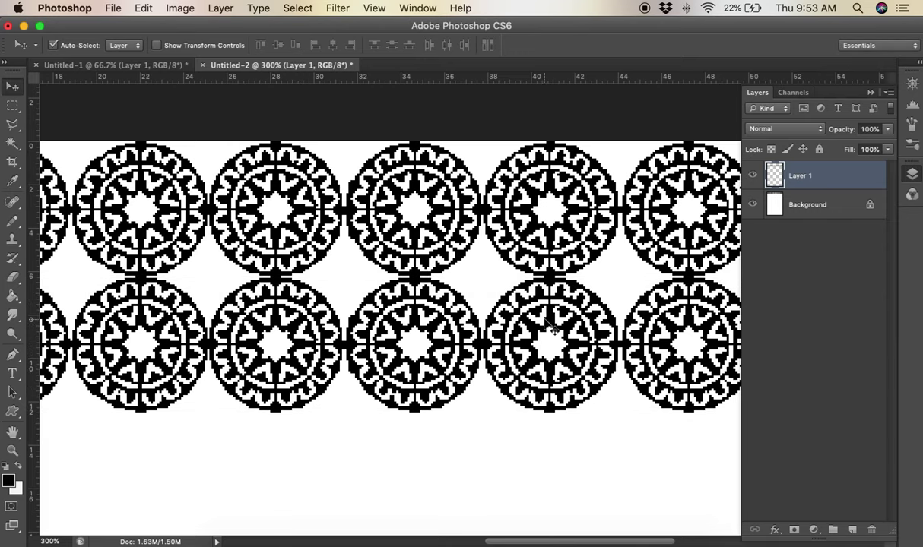
pyautogui.press('super+minus')
pyautogui.press('super+minus')
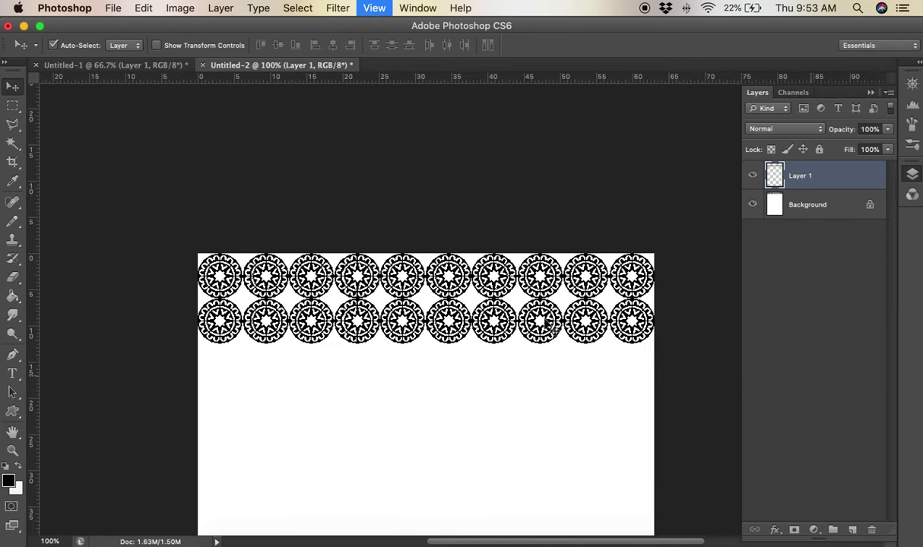
pyautogui.press('super+plus')
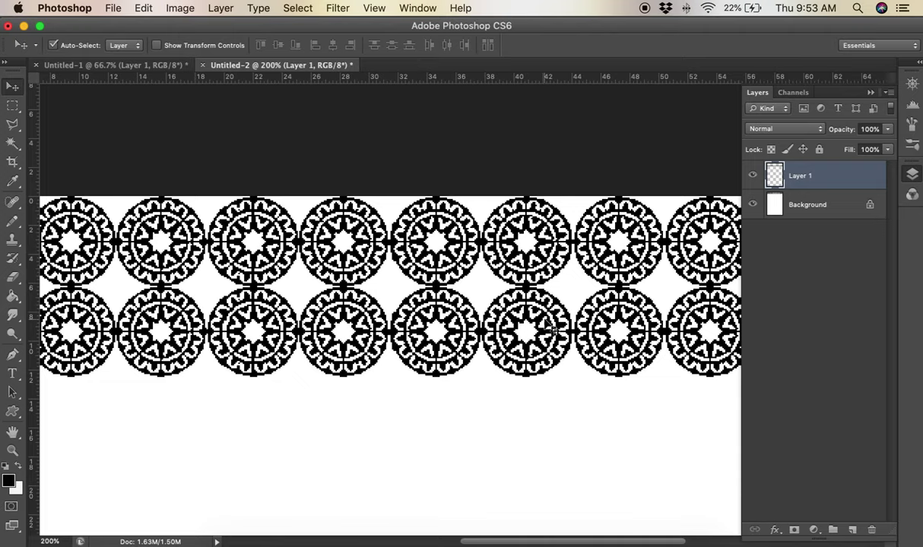
# Try staggering the second row sideways by half a medallion, and undo the moves of Layer 1.
pyautogui.moveTo(600, 310); pyautogui.dragTo(586, 286)
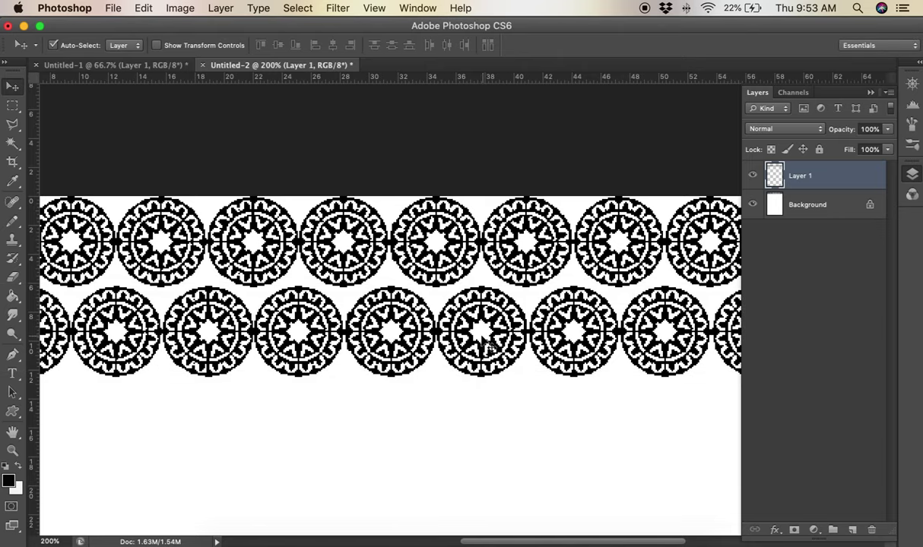
pyautogui.moveTo(480, 330); pyautogui.dragTo(489, 312)
pyautogui.press('super+z')
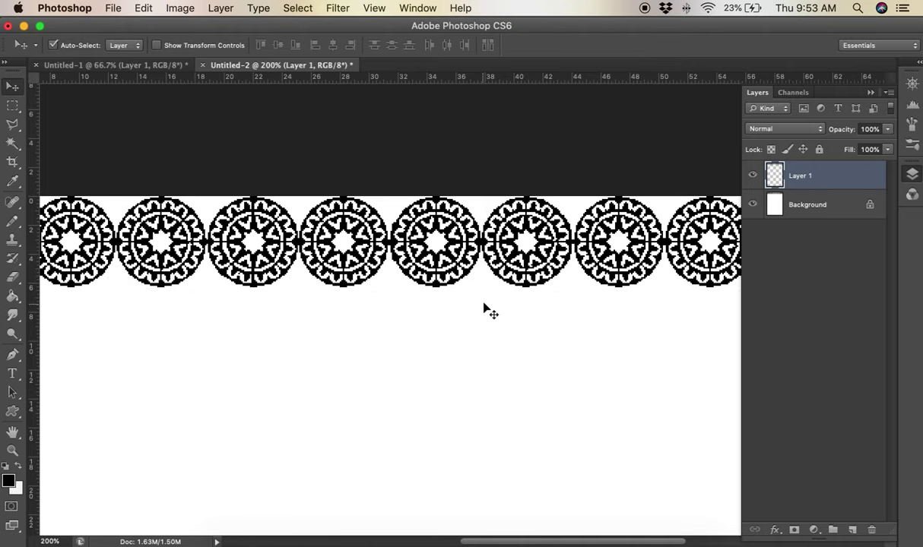
# Place the Layer 1 row below the original row again, with the medallions aligned in vertical columns.
pyautogui.moveTo(527, 228); pyautogui.dragTo(521, 326)
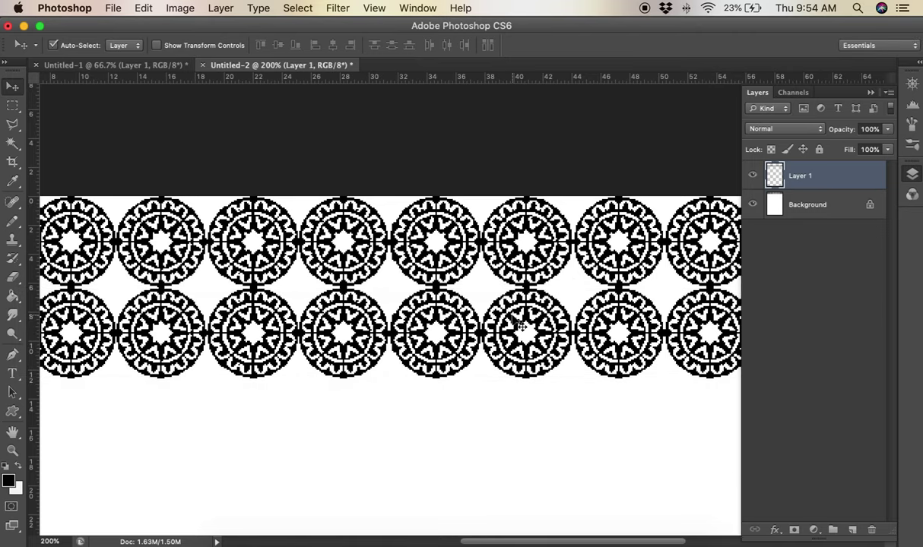
# Merge Layer 1 into the Background, select all black areas of the two rows with the Magic Wand, and copy them onto a new layer.
pyautogui.press('super+e')
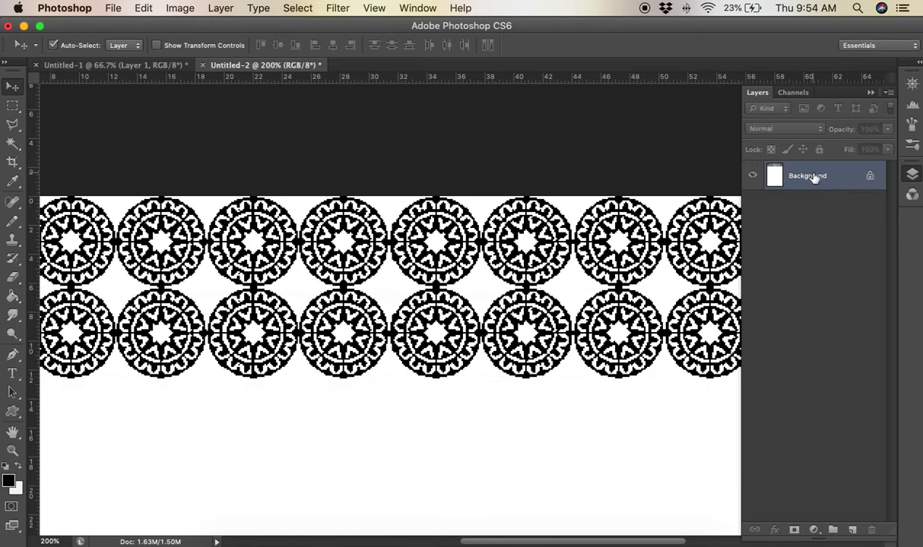
pyautogui.press('w')
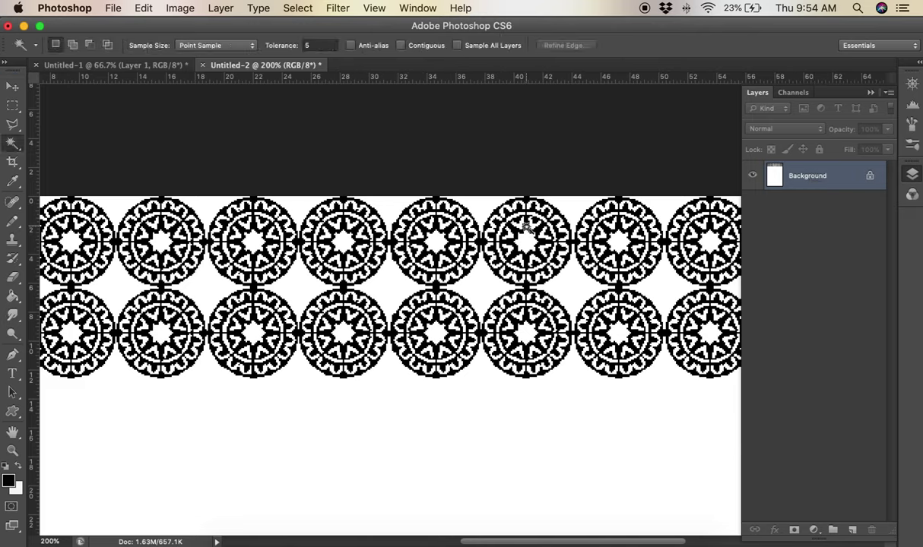
pyautogui.click(504, 221)
pyautogui.rightClick(527, 229)
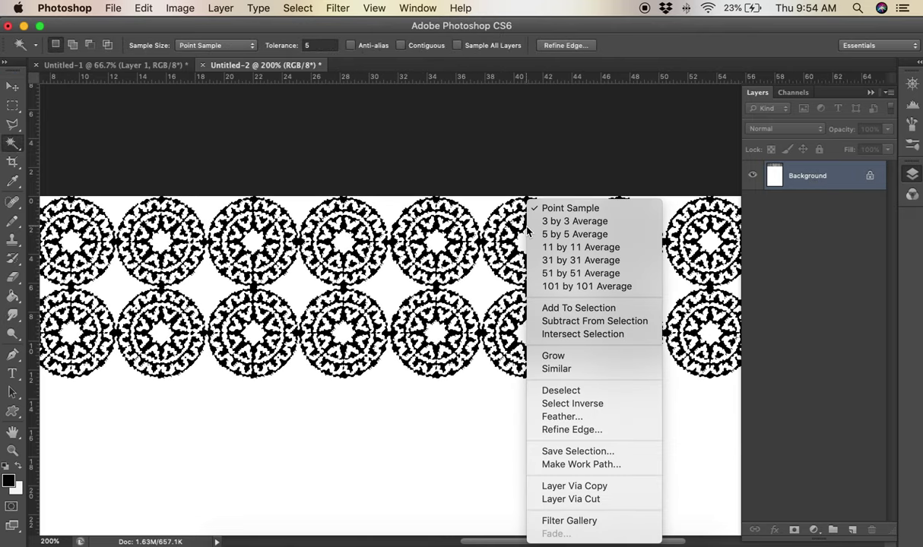
pyautogui.click(553, 486)
# Move the copied two rows straight down beneath the second row in aligned columns, and merge them into the Background.
pyautogui.press('v')
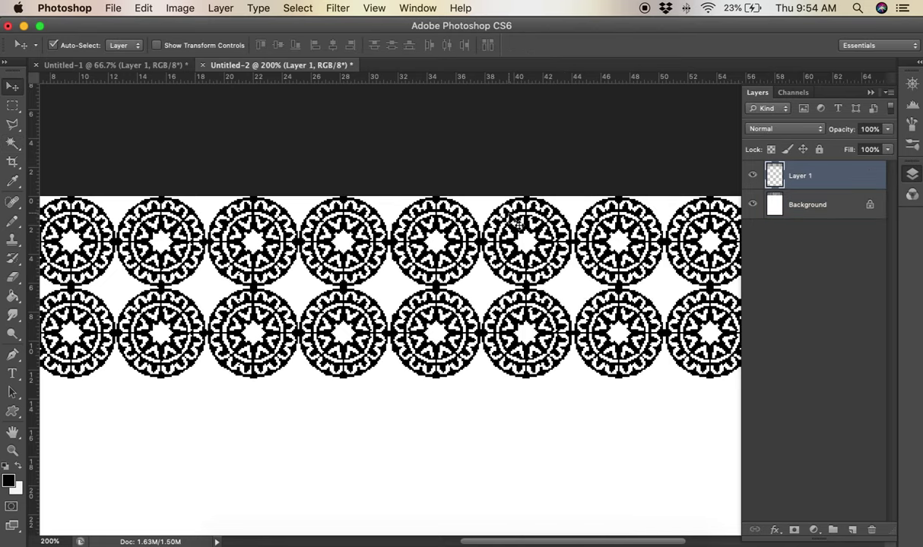
pyautogui.moveTo(537, 231); pyautogui.dragTo(509, 380)
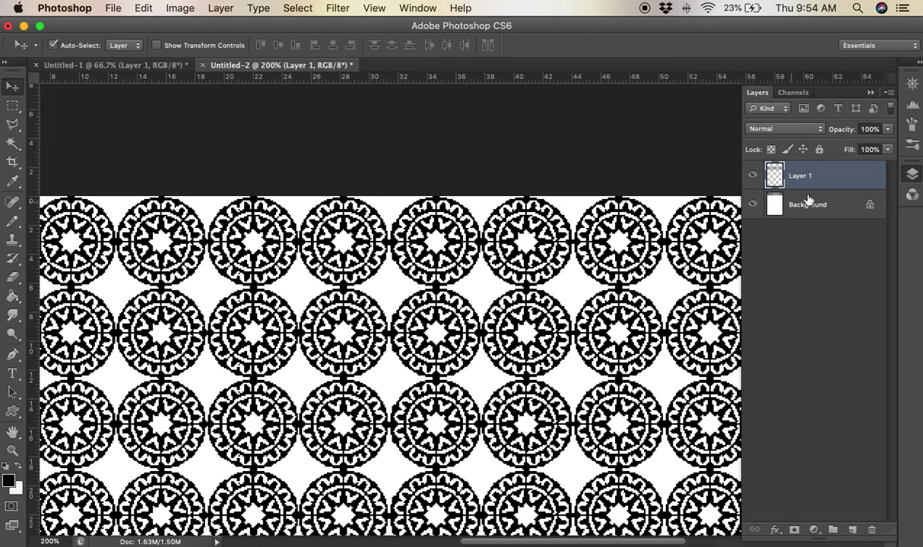
pyautogui.press('super+e')
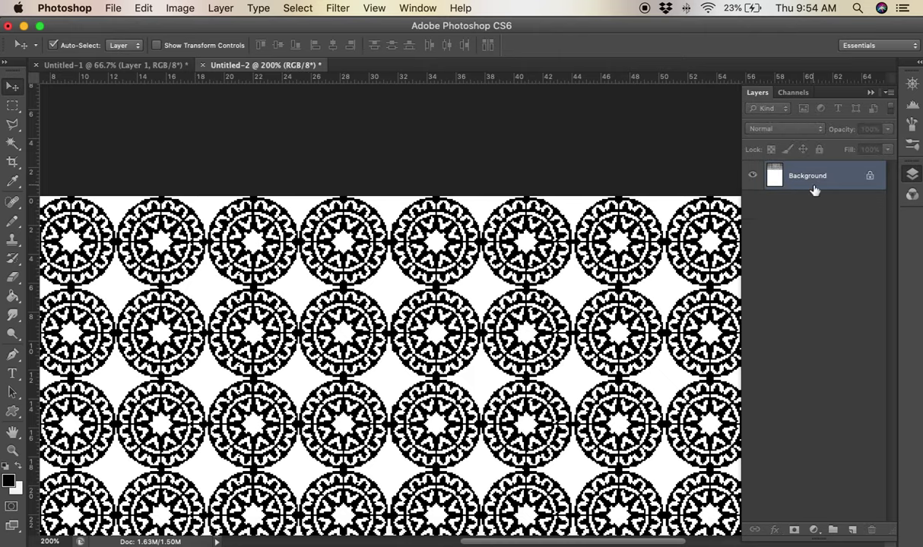
# Select all black areas of the four medallion rows with the Magic Wand and copy them onto a new layer.
pyautogui.scroll(-3, 480, 357)
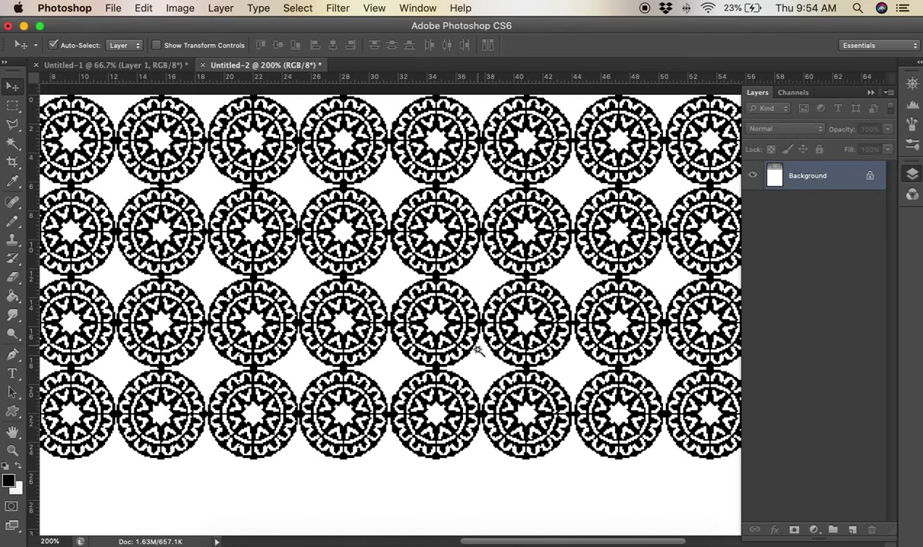
pyautogui.press('w')
pyautogui.click(437, 368)
pyautogui.rightClick(408, 189)
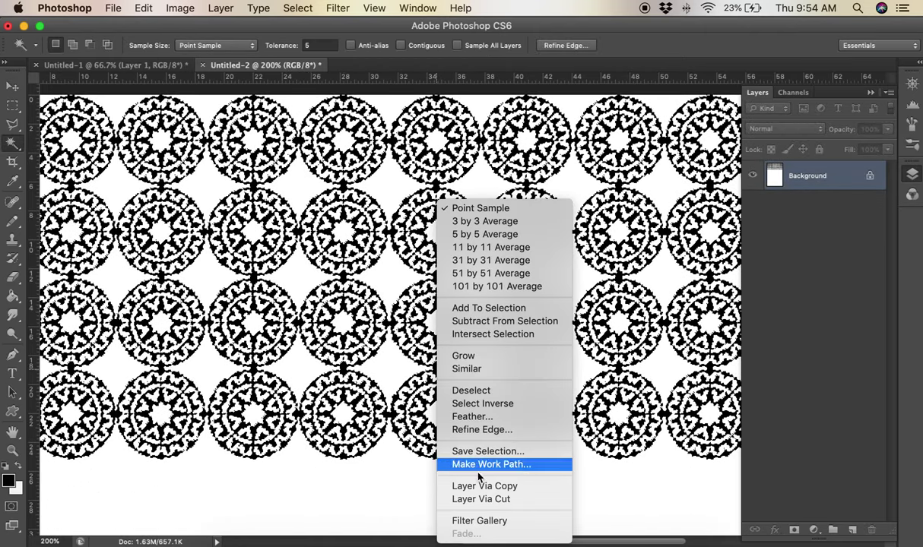
pyautogui.click(467, 486)
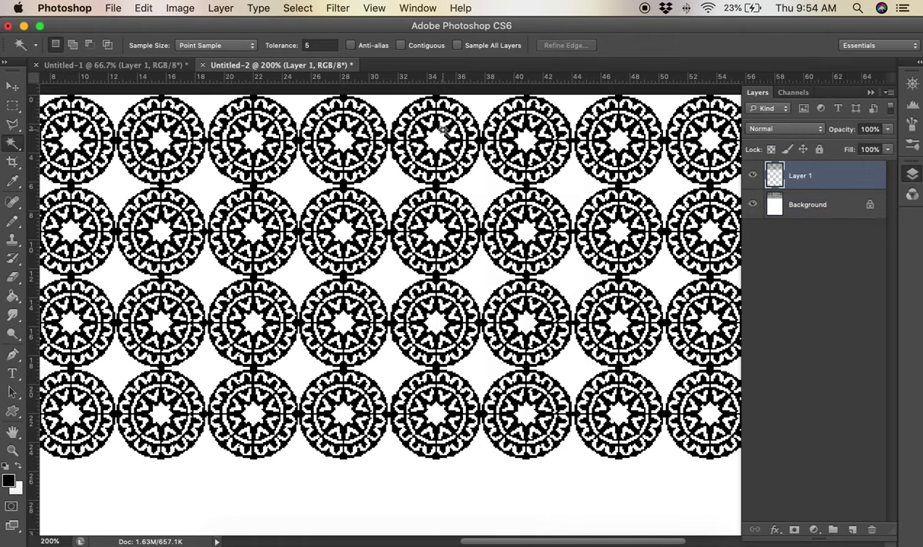
# Move the copied four-row block straight down so it continues directly beneath the fourth row in aligned columns.
pyautogui.click(11, 88)
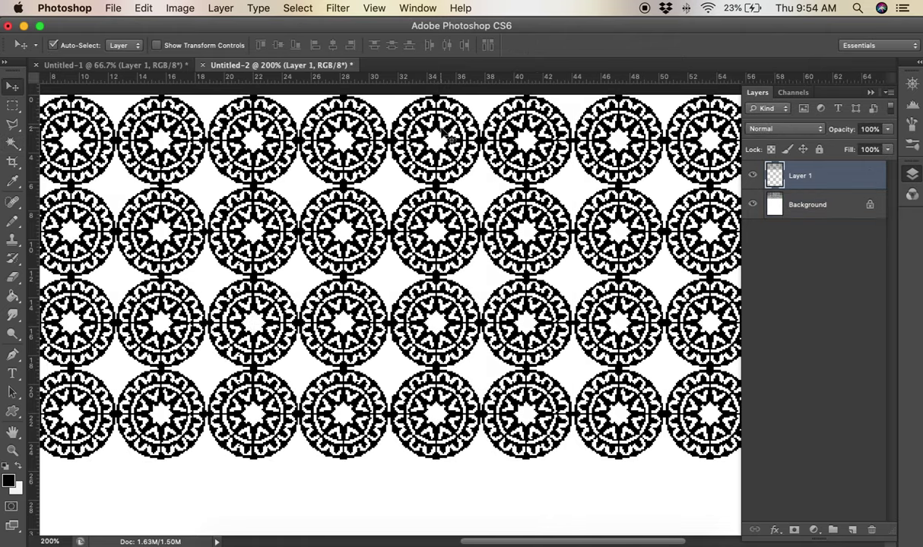
pyautogui.moveTo(419, 126); pyautogui.dragTo(453, 496)
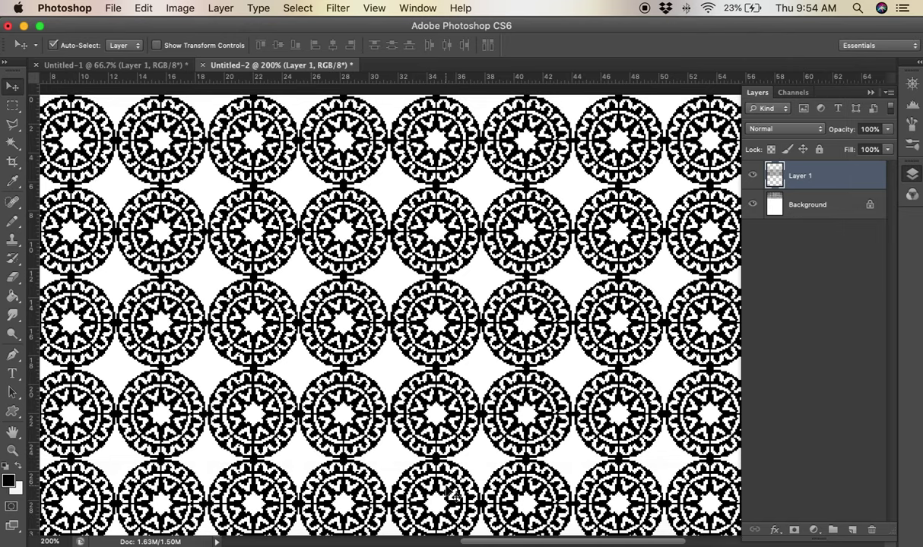
pyautogui.press('super+minus')
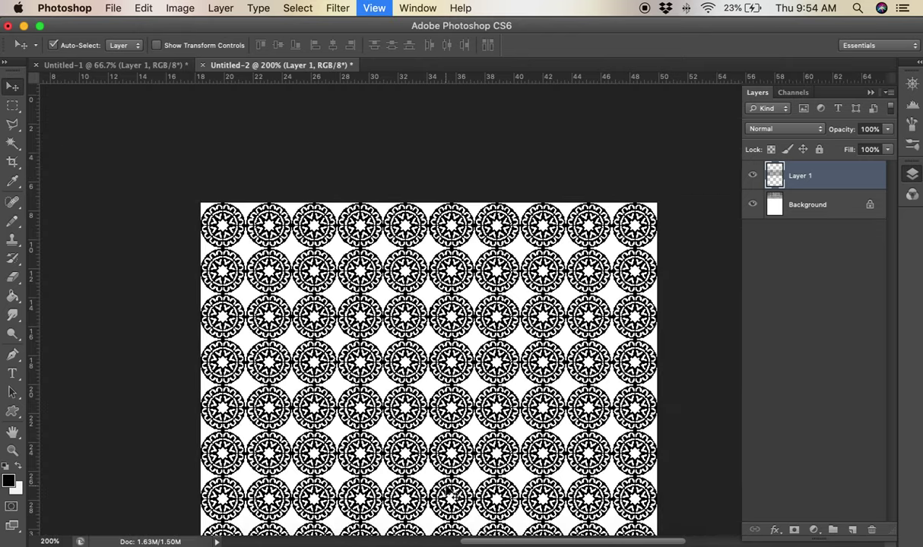
pyautogui.scroll(-5, 451, 498)
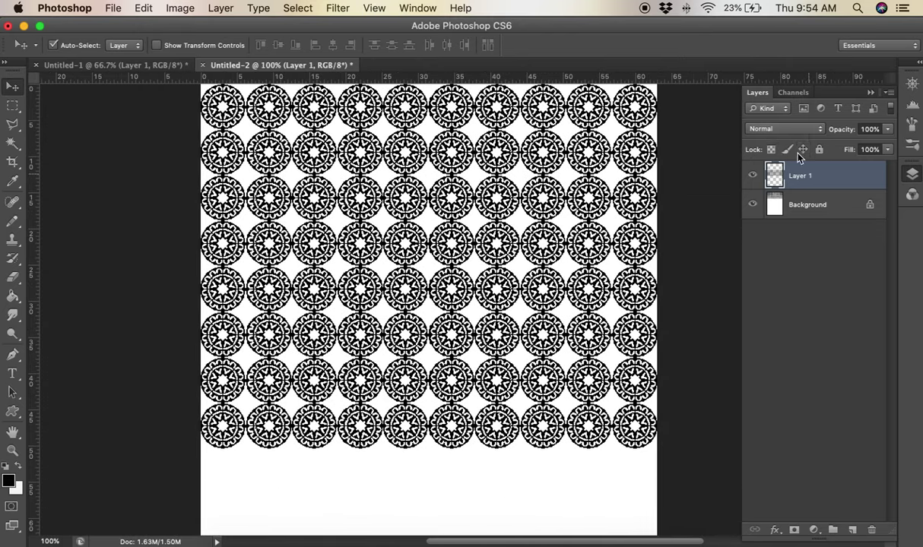
# Duplicate Layer 1 and move the copy straight down so its four rows sit directly beneath the eighth row.
pyautogui.rightClick(793, 177)
pyautogui.click(708, 136)
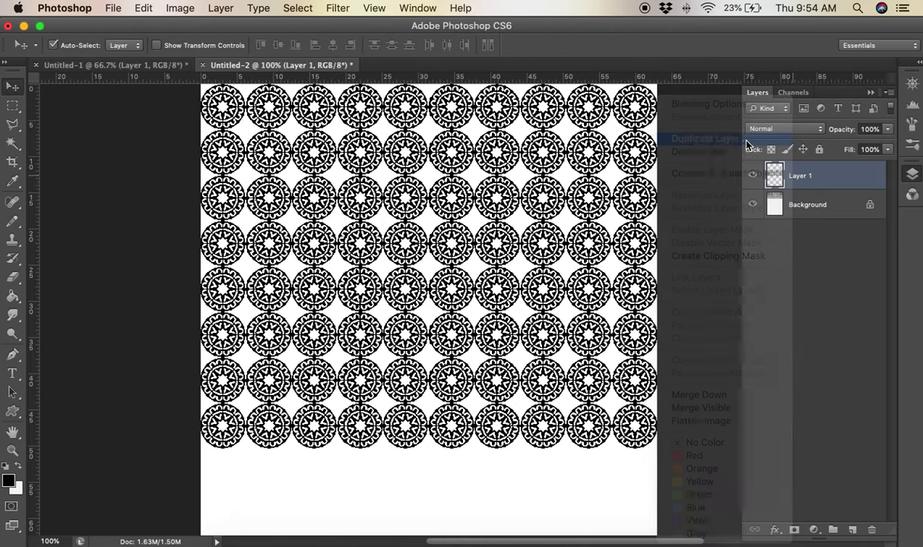
pyautogui.click(415, 196)
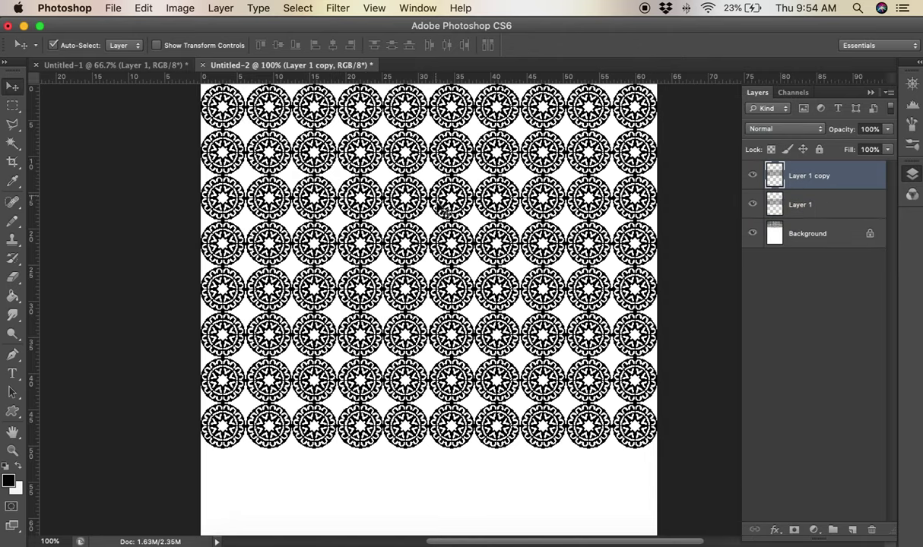
pyautogui.moveTo(454, 335); pyautogui.dragTo(454, 482)
# Examine the joins between the medallion rows at 200% down to the last row.
pyautogui.press('super+equal')
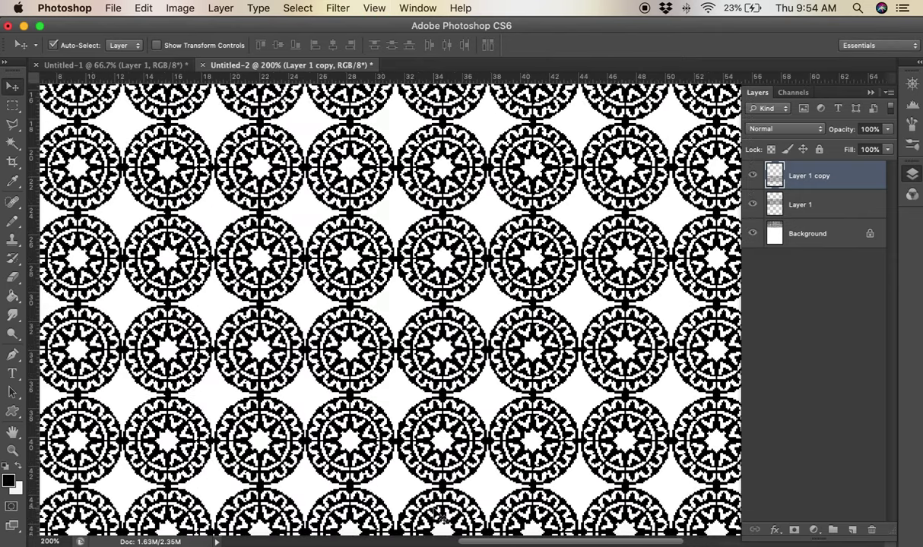
pyautogui.scroll(-5, 439, 517)
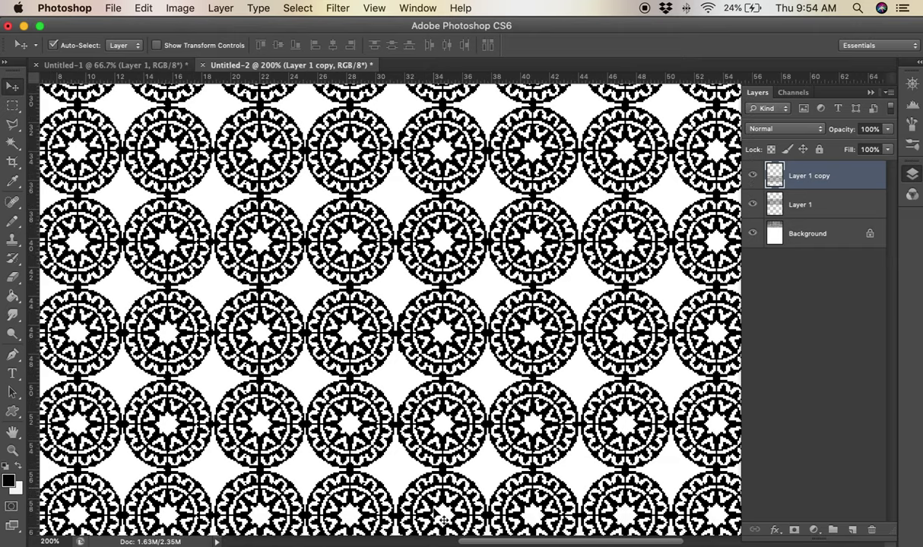
pyautogui.scroll(-3, 440, 517)
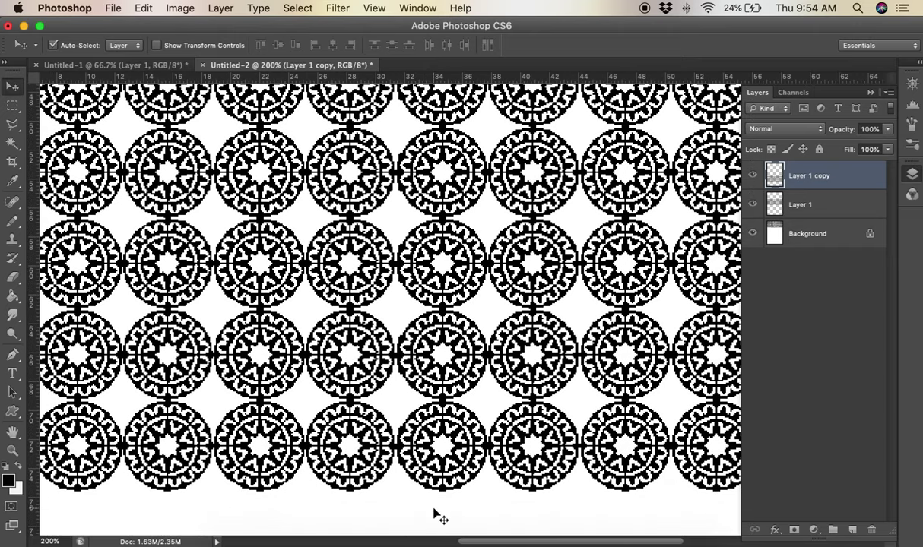
pyautogui.scroll(-2, 440, 517)
pyautogui.scroll(5, 440, 517)
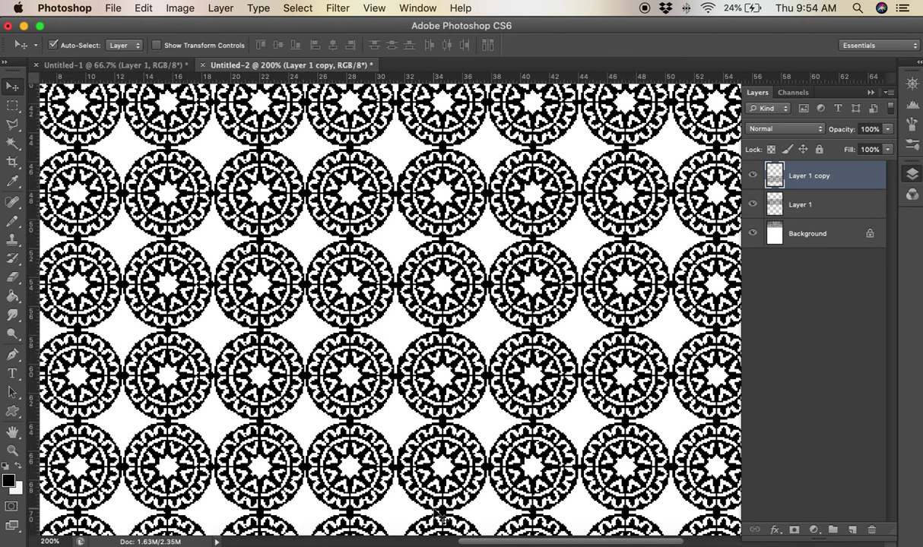
pyautogui.scroll(2, 439, 517)
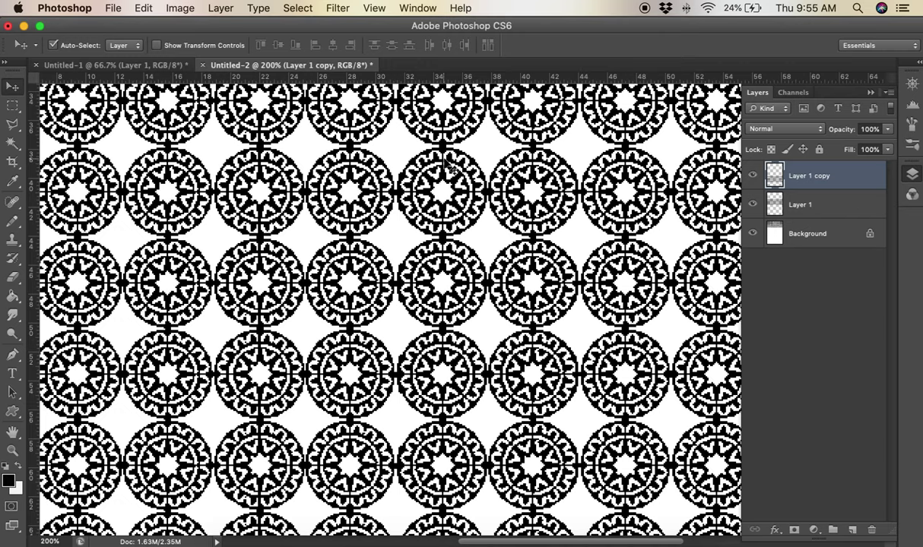
pyautogui.scroll(-3, 432, 319)
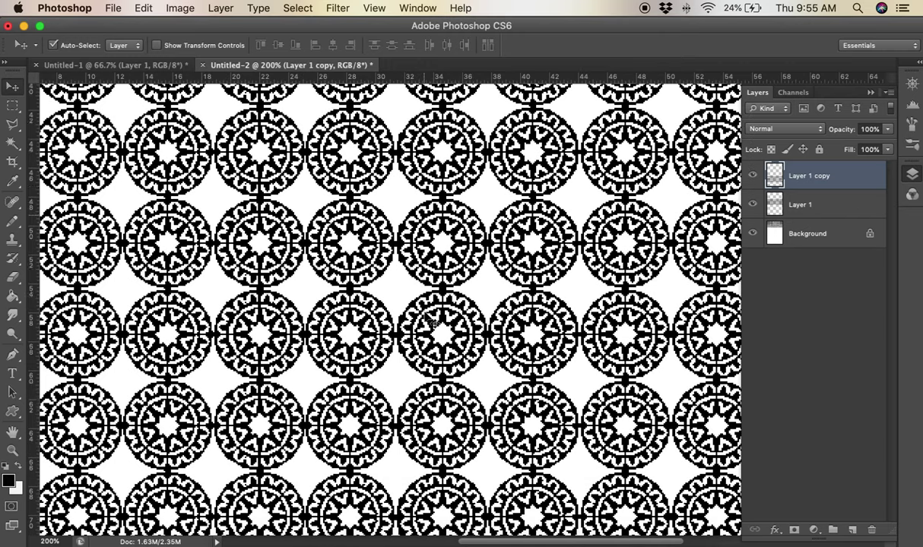
pyautogui.scroll(-5, 431, 320)
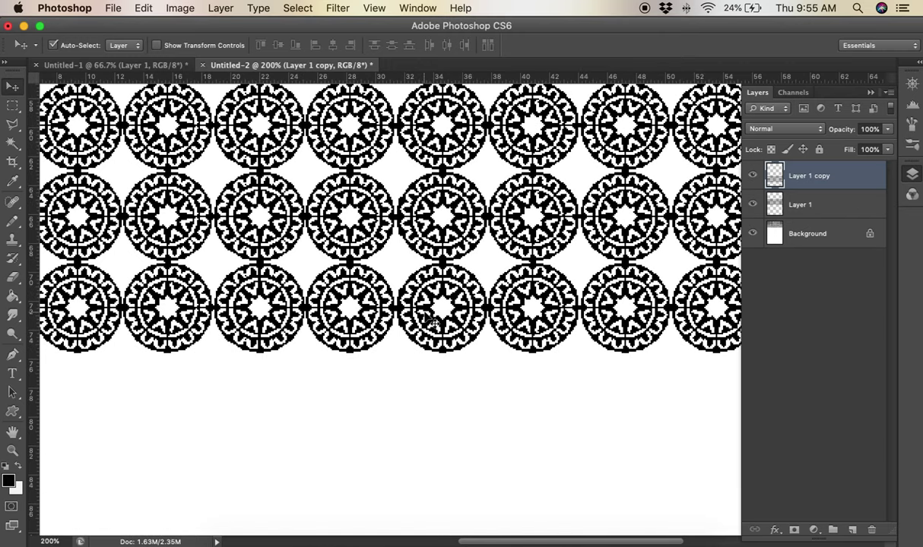
# Merge Layer 1 copy into Layer 1, and undo the further merge into the Background.
pyautogui.press('super+e')
pyautogui.press('super+e')
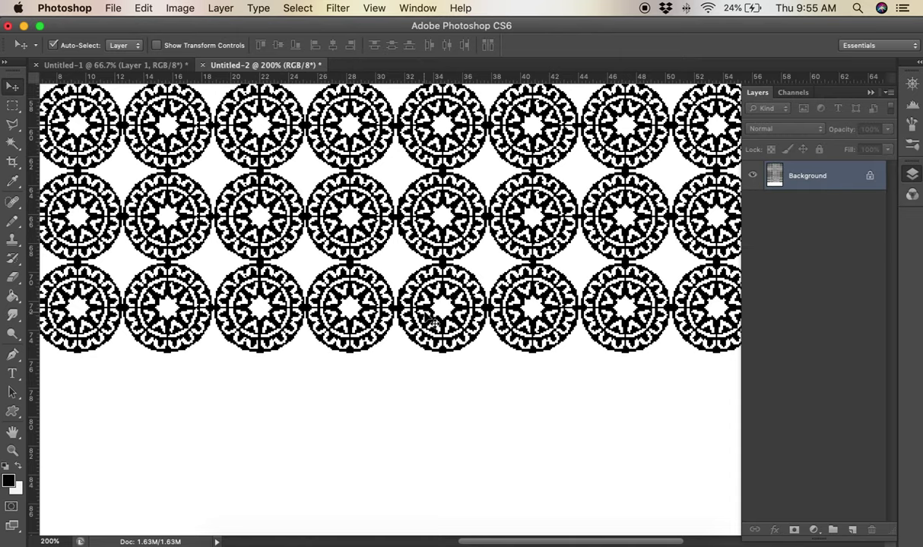
pyautogui.press('super+minus')
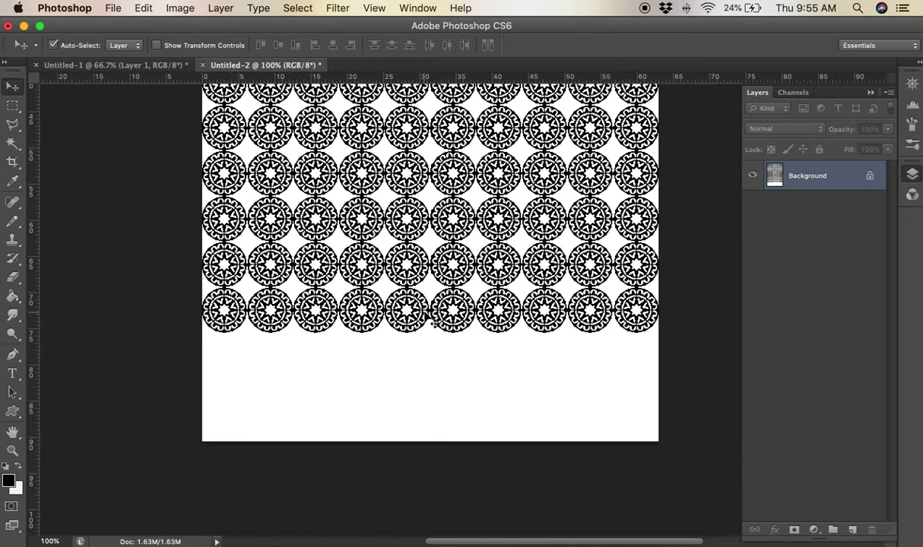
pyautogui.press('super+v')
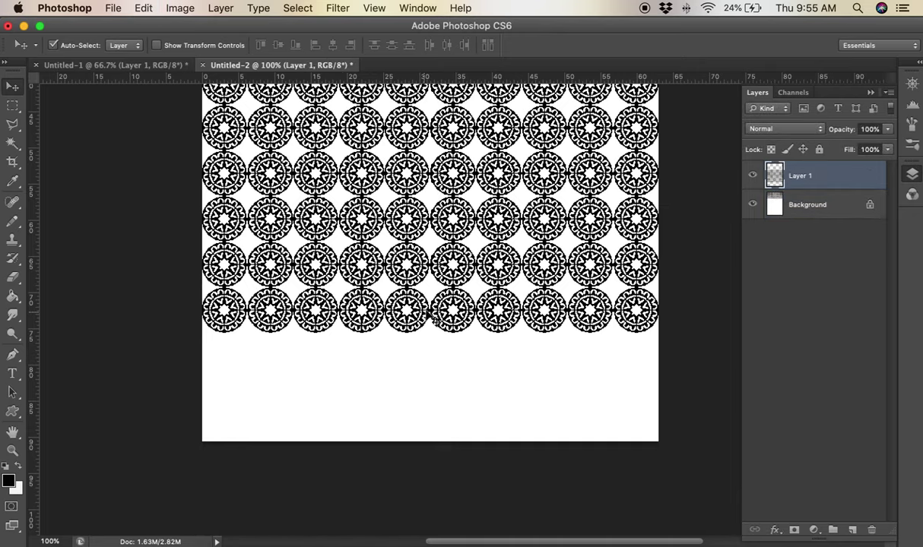
# Duplicate the merged Layer 1 and move the copy straight down beneath the twelfth row, filling the rest of the canvas.
pyautogui.rightClick(804, 167)
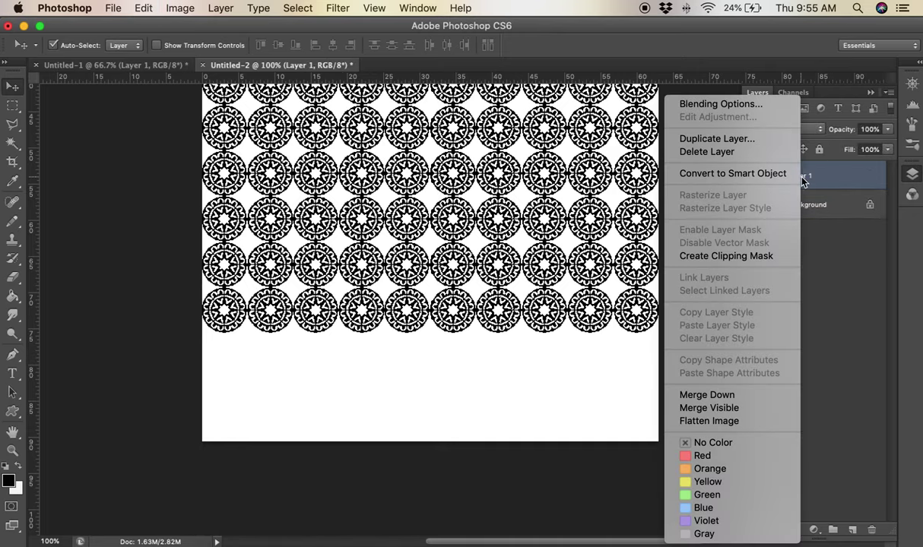
pyautogui.click(774, 143)
pyautogui.click(417, 193)
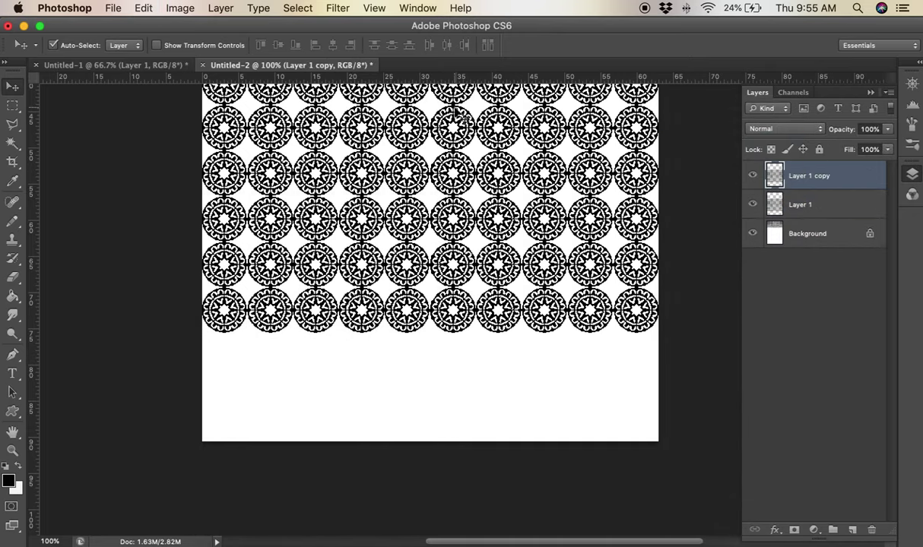
pyautogui.moveTo(416, 334); pyautogui.dragTo(407, 475)
pyautogui.press('super+equal')
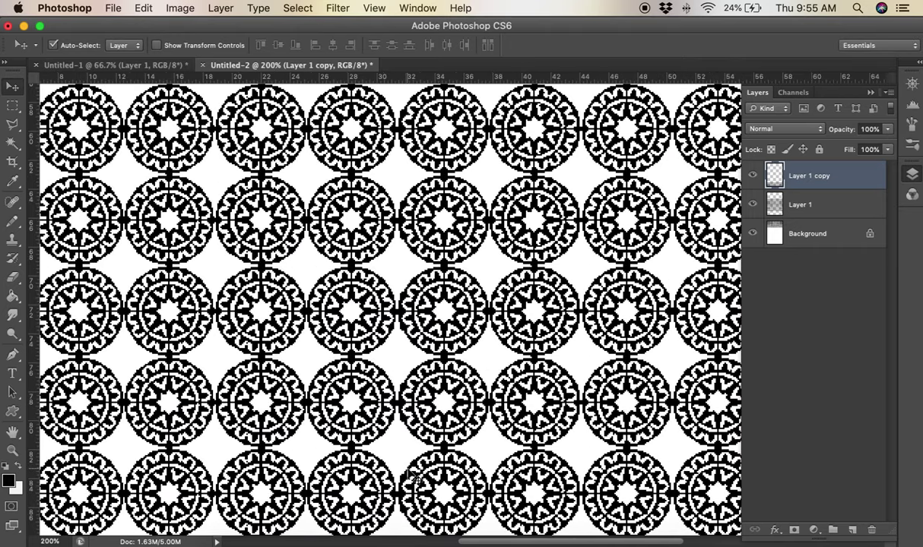
pyautogui.press('super+minus')
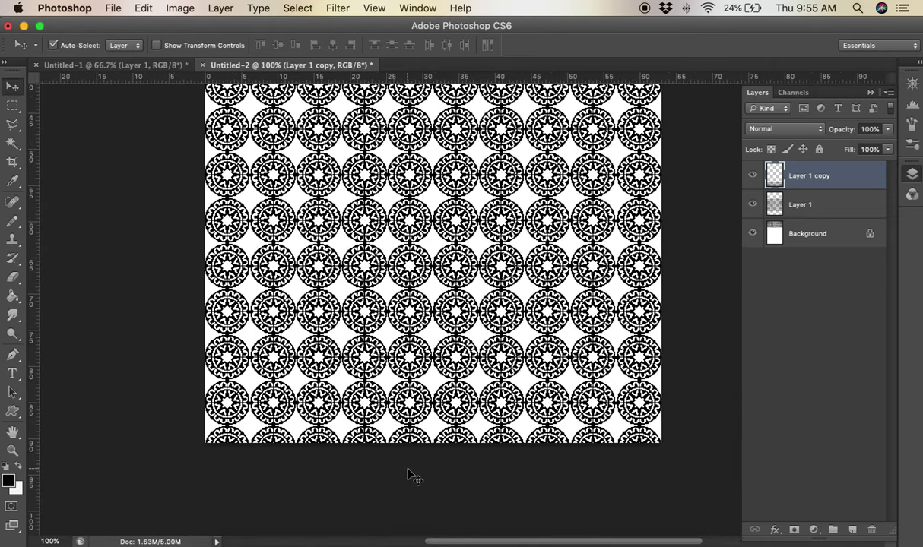
# Merge all the pattern layers into the Background and convert the Background into a regular layer with the default name.
pyautogui.press('super+e')
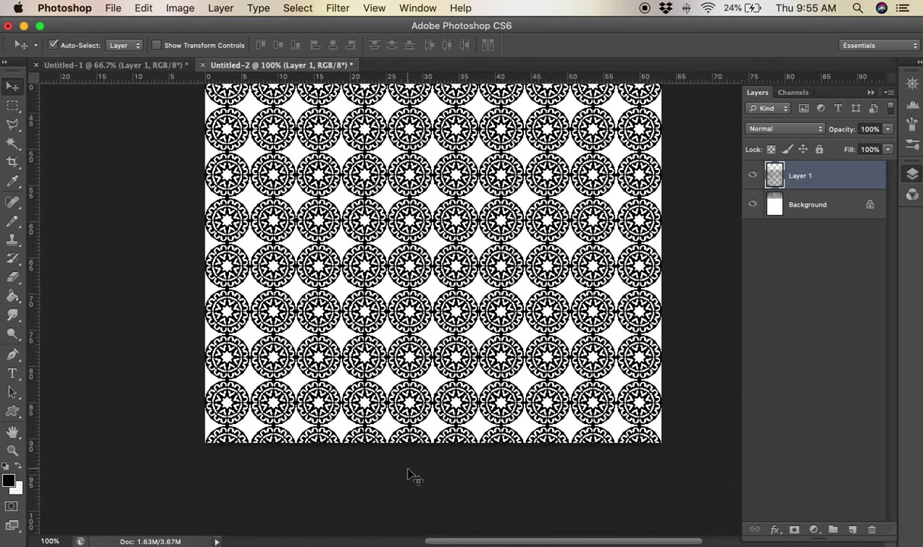
pyautogui.press('super+e')
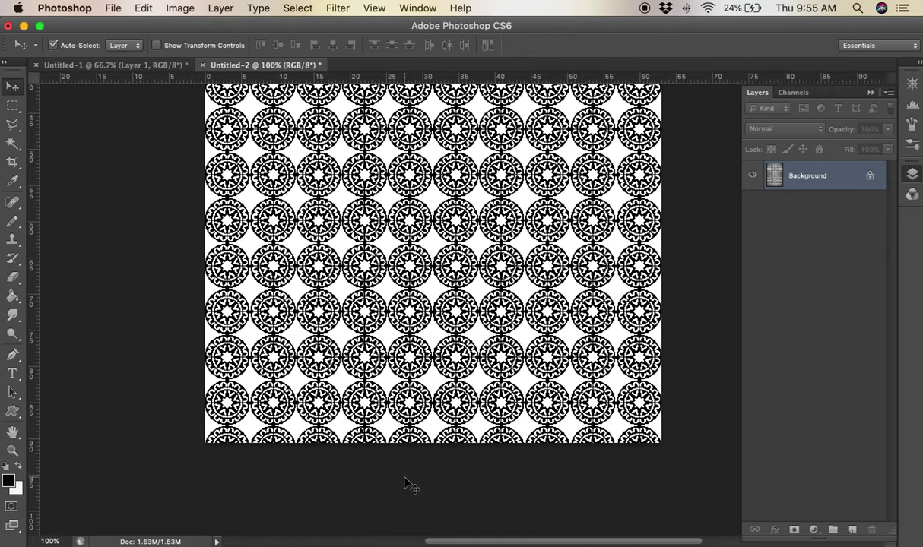
pyautogui.rightClick(776, 169)
pyautogui.click(733, 176)
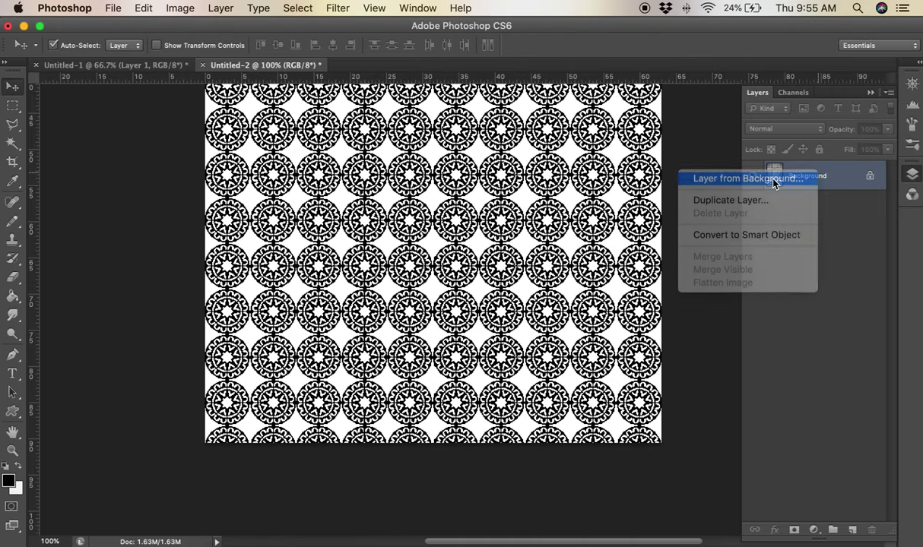
pyautogui.click(591, 229)
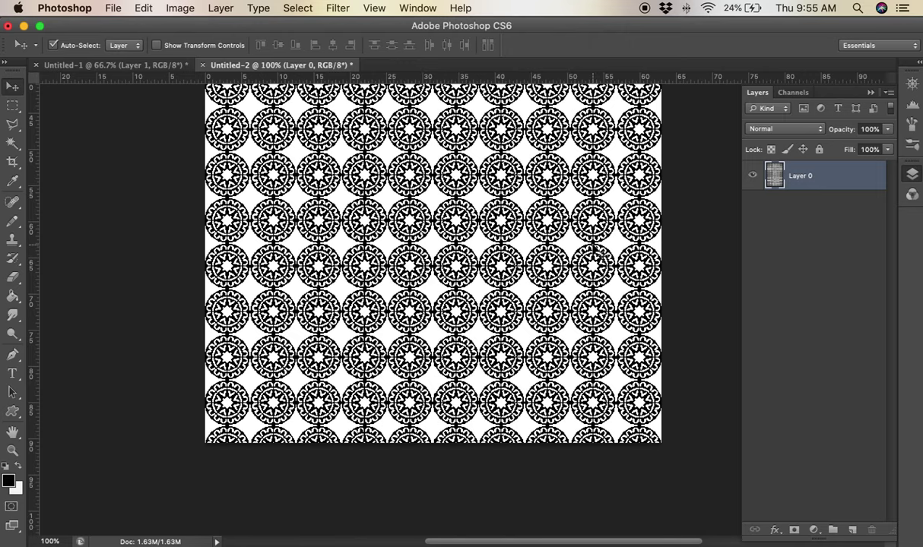
# Try to shift the merged pattern layer straight up in small nudges.
pyautogui.press('super+minus')
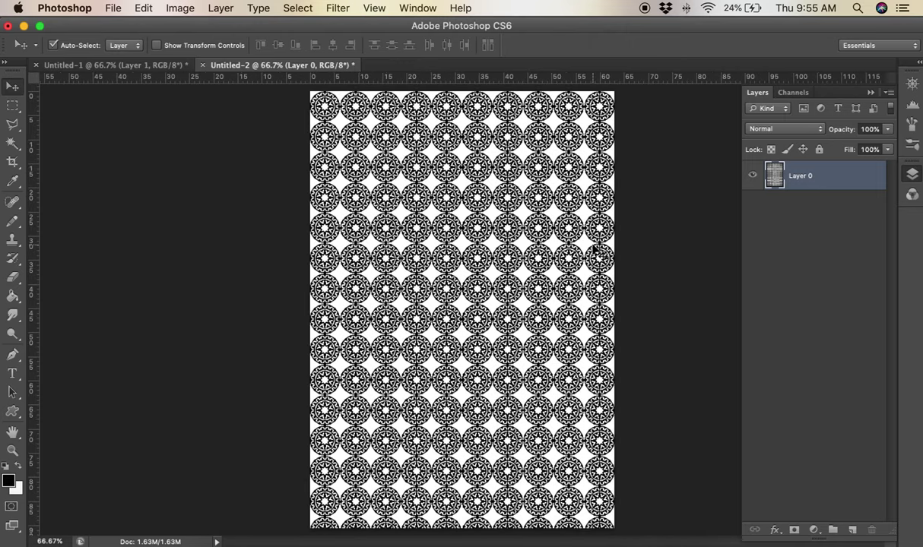
pyautogui.press('Up')
pyautogui.press('Up')
pyautogui.press('Up')
pyautogui.press('Up')
pyautogui.press('Up')
pyautogui.press('Up')
pyautogui.press('Up')
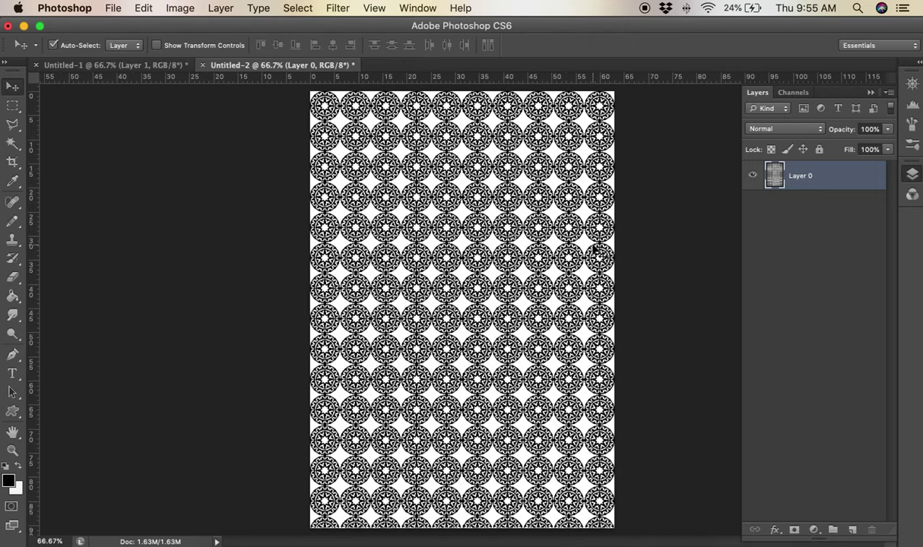
pyautogui.press('Up')
pyautogui.press('Up')
pyautogui.press('Up')
pyautogui.press('Up')
pyautogui.press('Up')
pyautogui.press('Up')
pyautogui.press('Up')
pyautogui.press('Up')
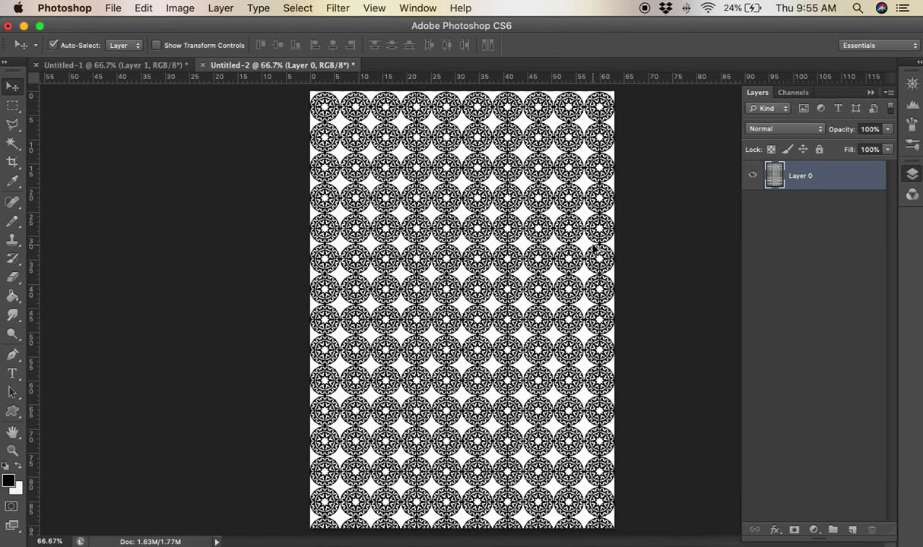
# Undo the nudges, the Background conversion and the last merge, back to separate Layer 1 and Background layers.
pyautogui.press('super+z')
pyautogui.press('super+z')
pyautogui.press('super+z')
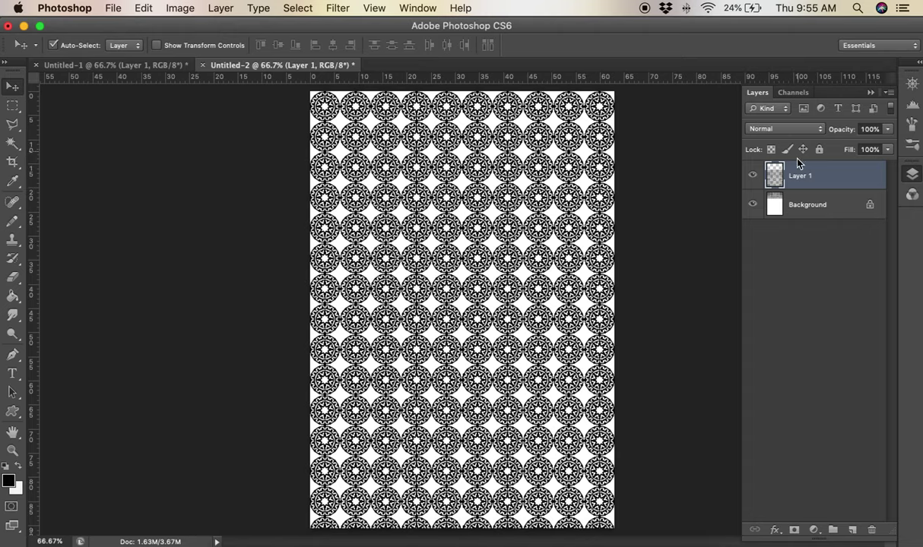
# Convert the Background into a regular layer with the default name Layer 0.
pyautogui.press('w')
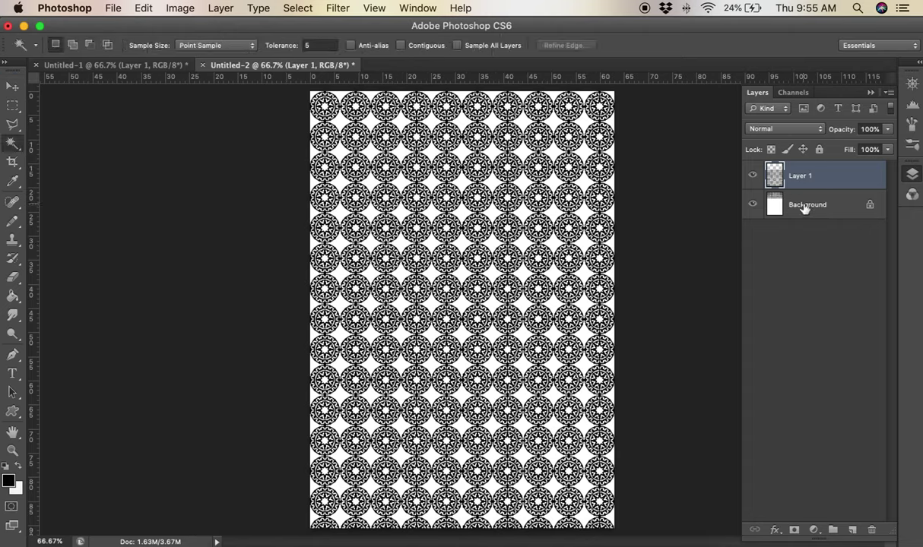
pyautogui.doubleClick(806, 206)
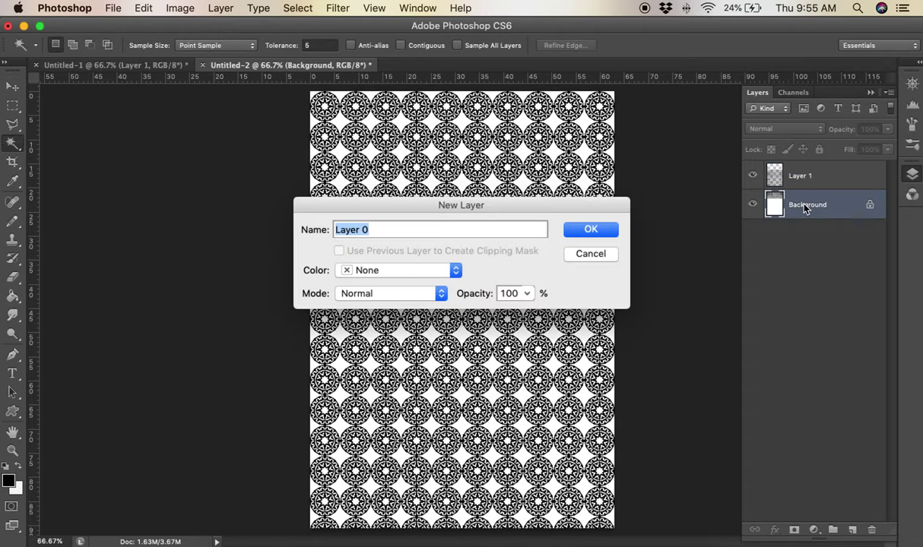
pyautogui.click(613, 231)
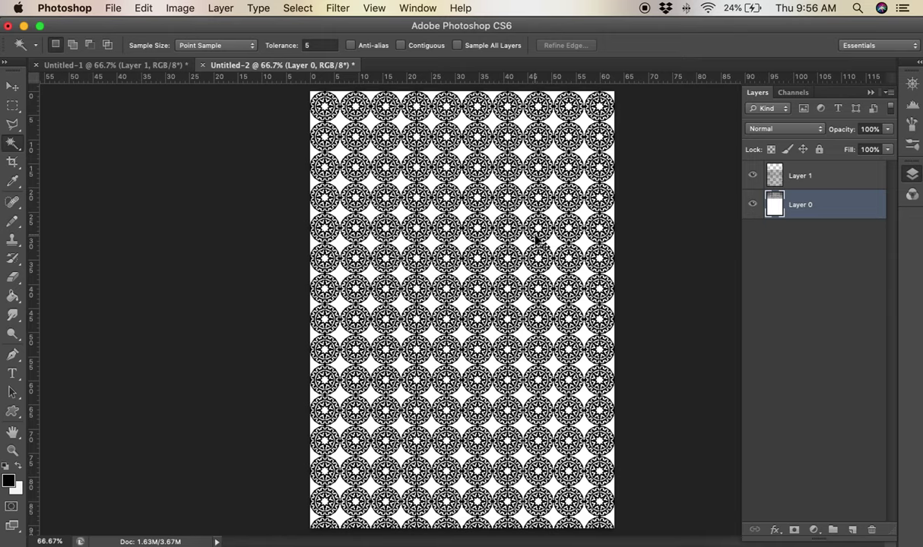
# Try to select the black medallion artwork on Layer 0 with the Magic Wand while Layer 1 is visible.
pyautogui.press('super+plus')
pyautogui.press('super+plus')
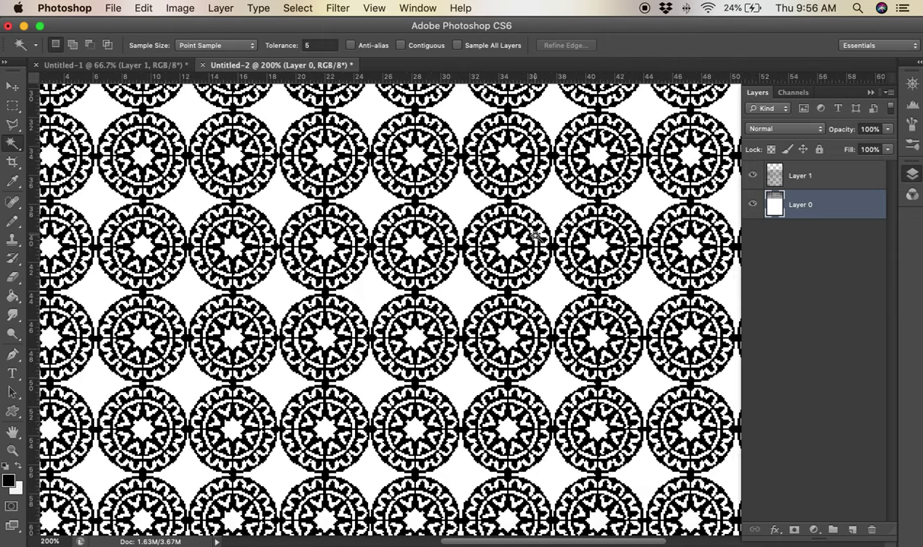
pyautogui.click(598, 205)
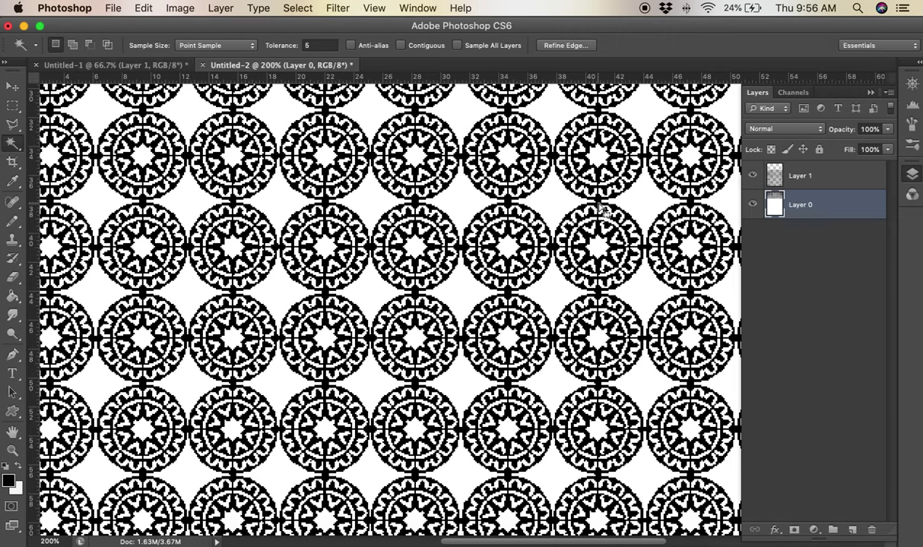
pyautogui.press('super+d')
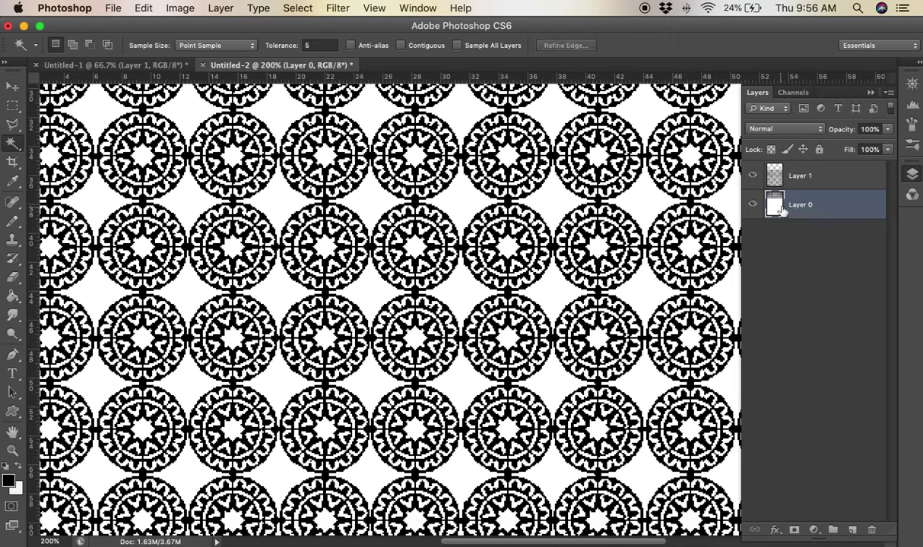
pyautogui.click(601, 206)
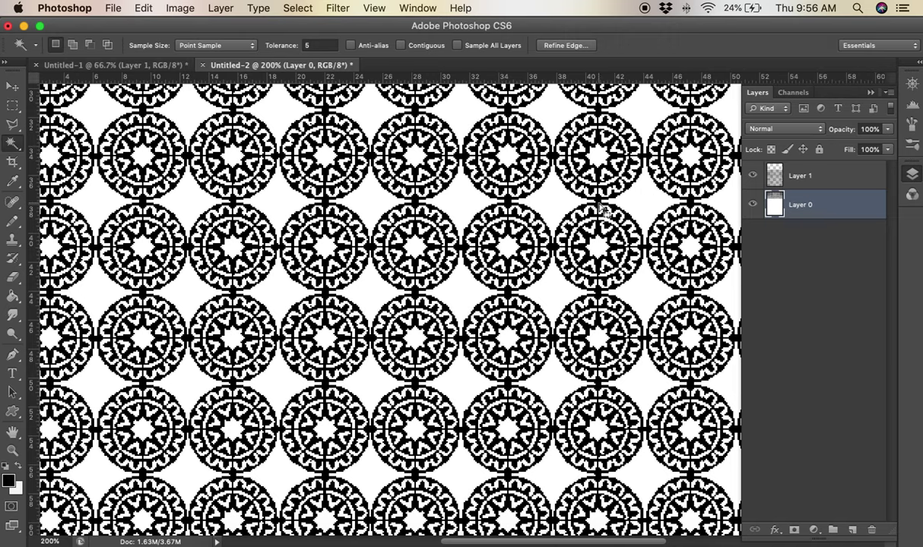
pyautogui.press('super+d')
pyautogui.click(601, 207)
pyautogui.press('super+d')
pyautogui.click(237, 120)
pyautogui.press('super+d')
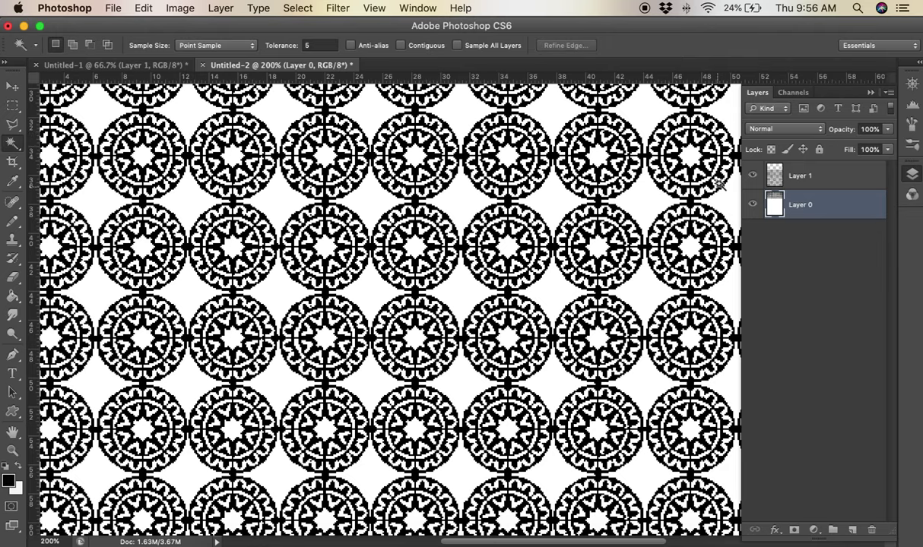
# Hide Layer 1, select all the black medallion artwork on Layer 0 with the Magic Wand, and cut it to a new layer.
pyautogui.click(753, 177)
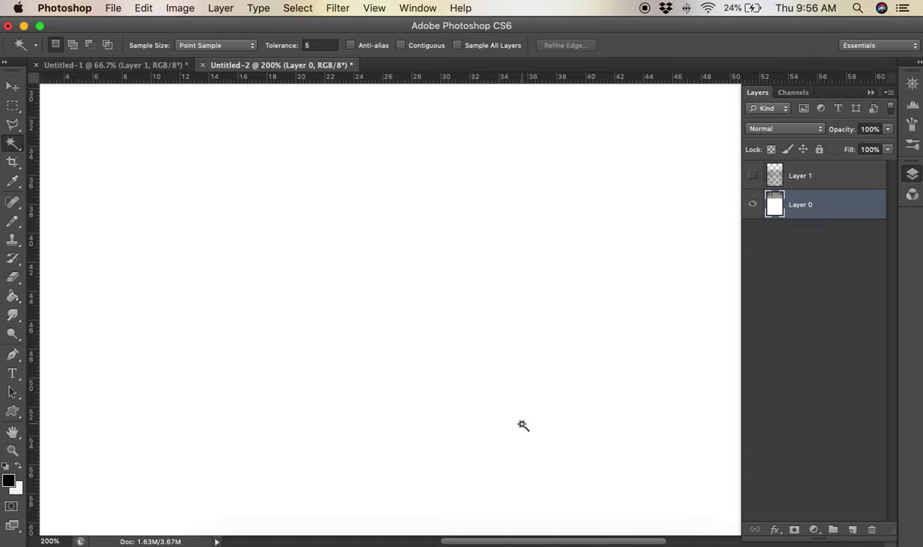
pyautogui.scroll(5, 524, 425)
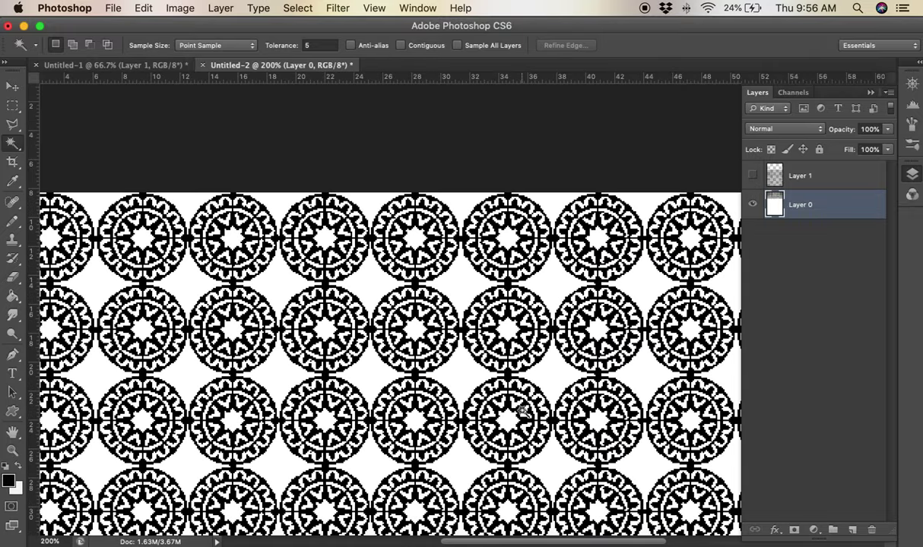
pyautogui.scroll(-3, 524, 411)
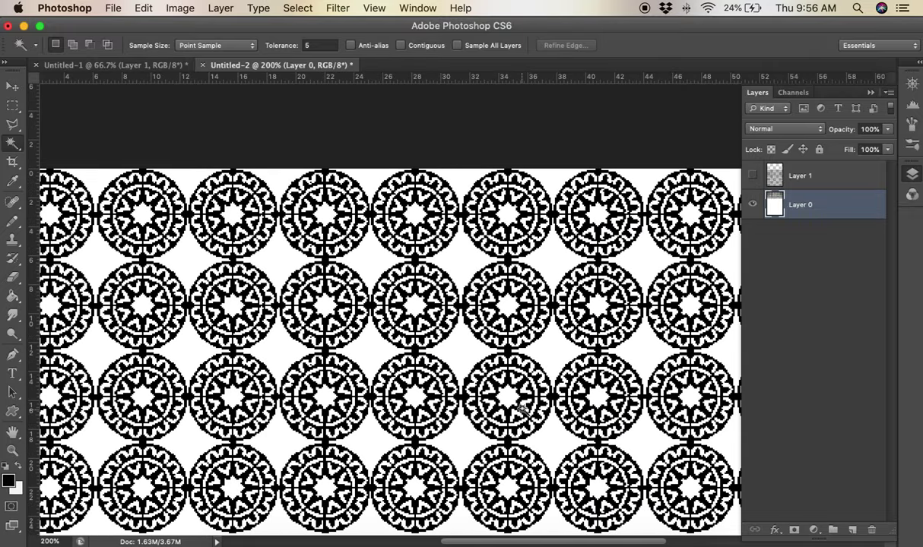
pyautogui.click(509, 205)
pyautogui.rightClick(509, 205)
pyautogui.press('Escape')
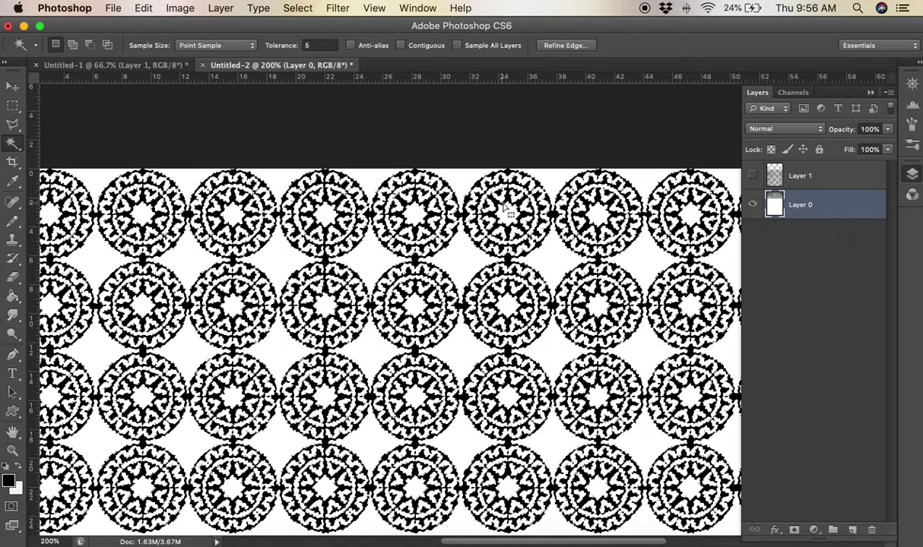
pyautogui.rightClick(511, 203)
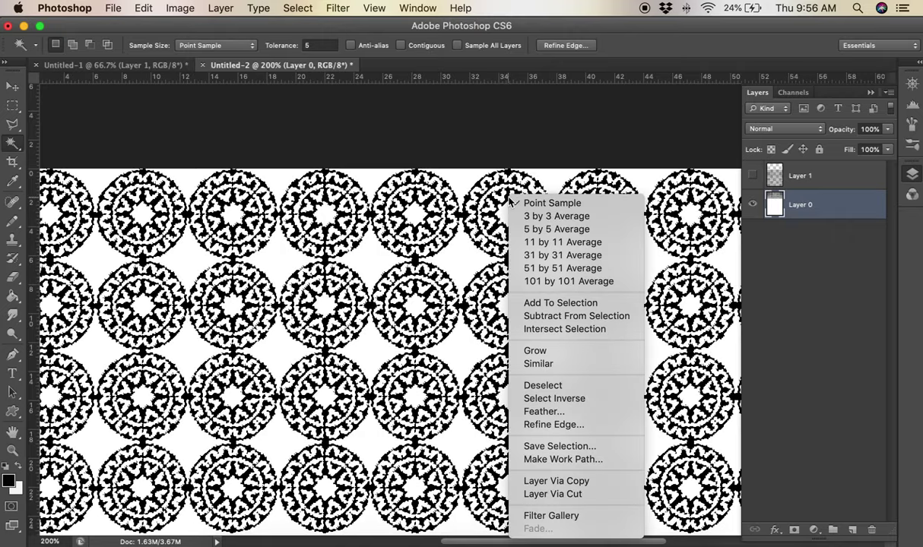
pyautogui.click(553, 495)
# Show Layer 1 again and merge it down into Layer 2.
pyautogui.click(753, 175)
pyautogui.click(804, 177)
pyautogui.hotkey('ctrl', 'e')
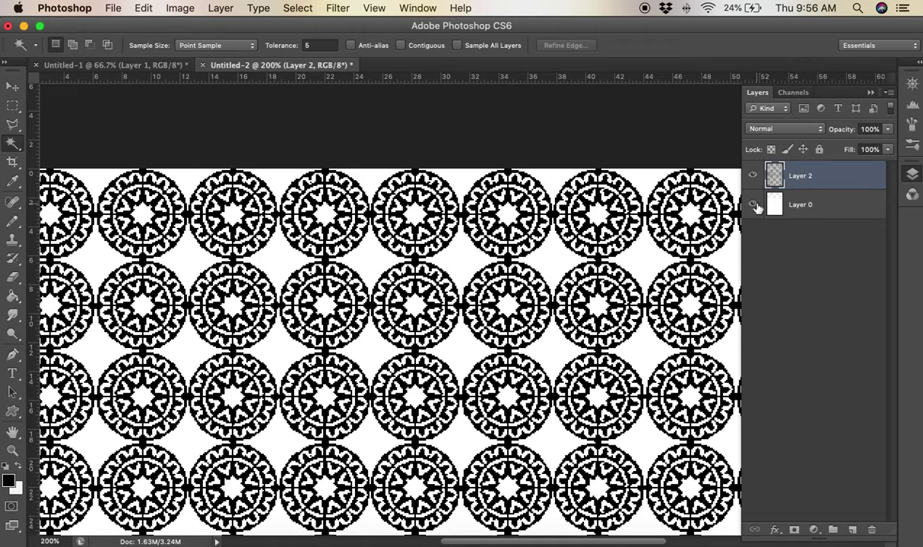
pyautogui.hotkey('ctrl', '-')
pyautogui.hotkey('ctrl', '-')
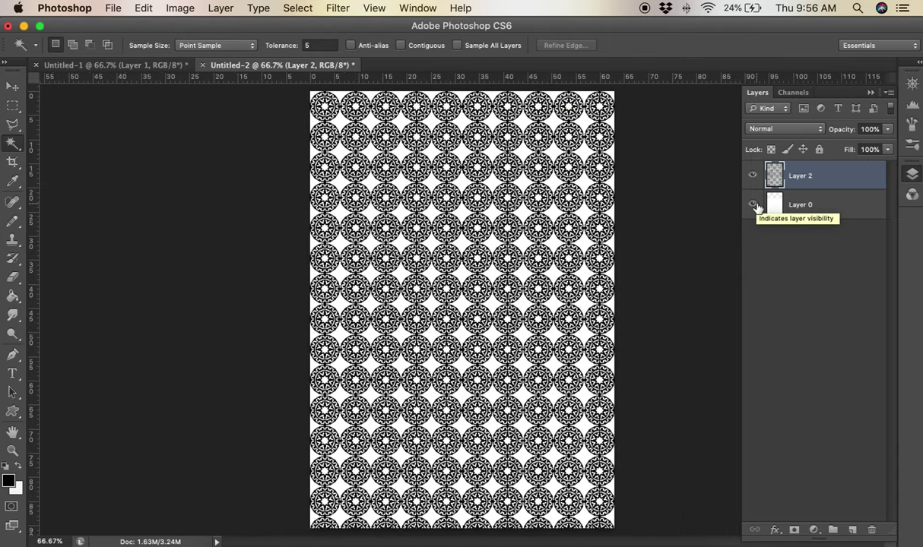
pyautogui.click(753, 206)
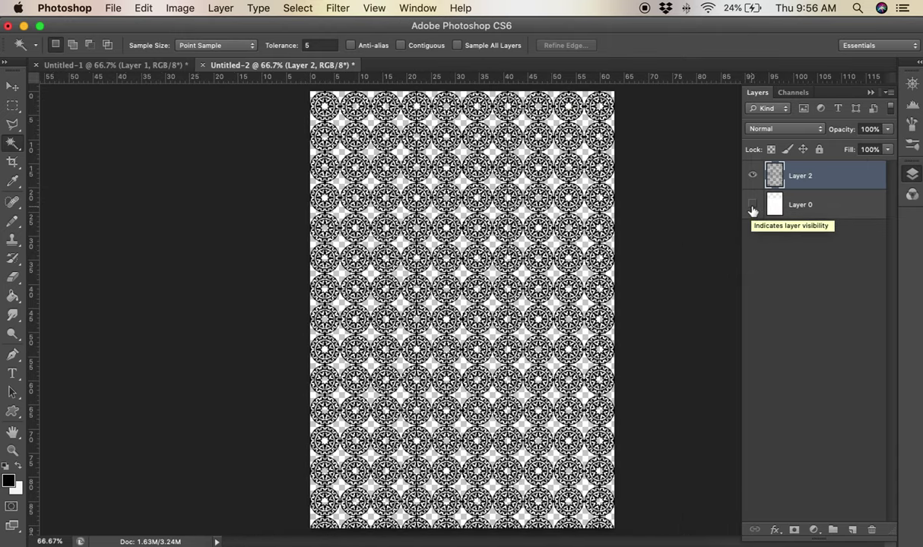
pyautogui.click(753, 205)
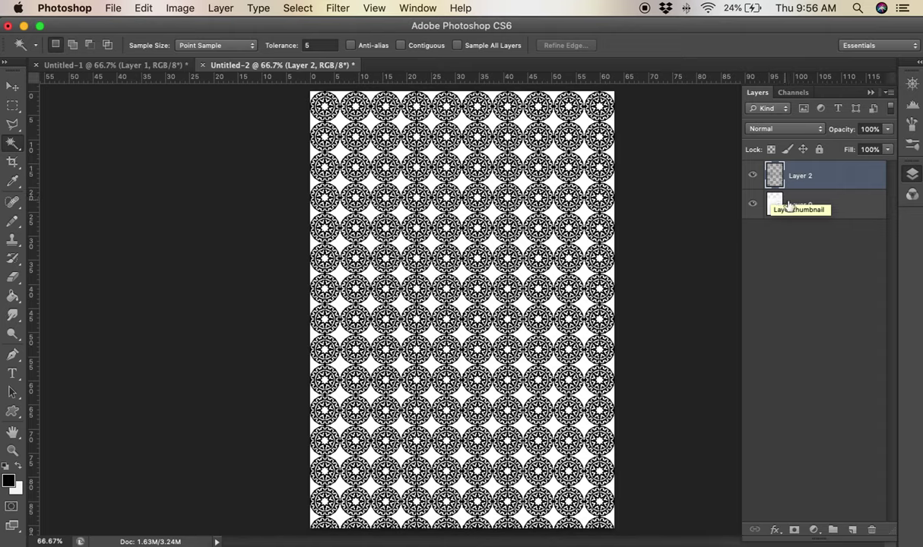
# Hide Layer 2 and fill the transparent medallion gaps on Layer 0 with white using the Paint Bucket.
pyautogui.click(753, 175)
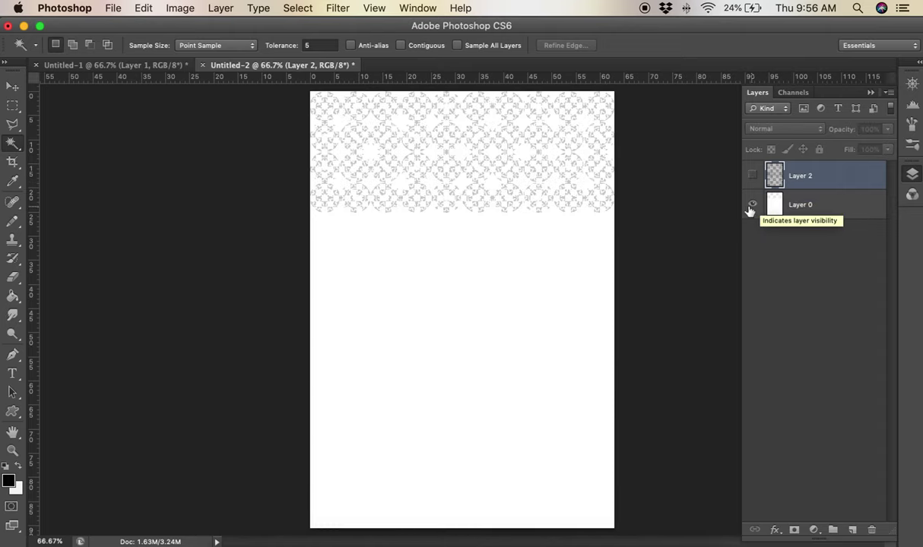
pyautogui.press('g')
pyautogui.press('x')
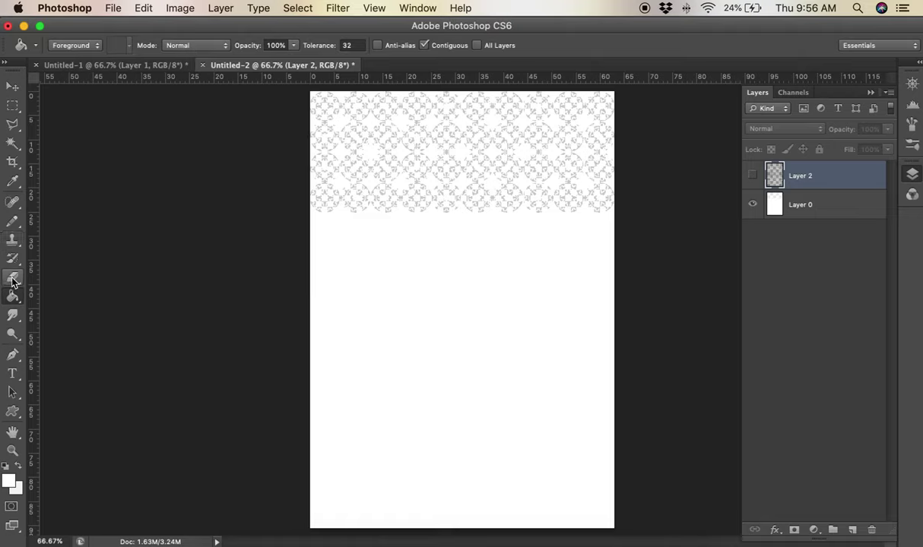
pyautogui.click(787, 202)
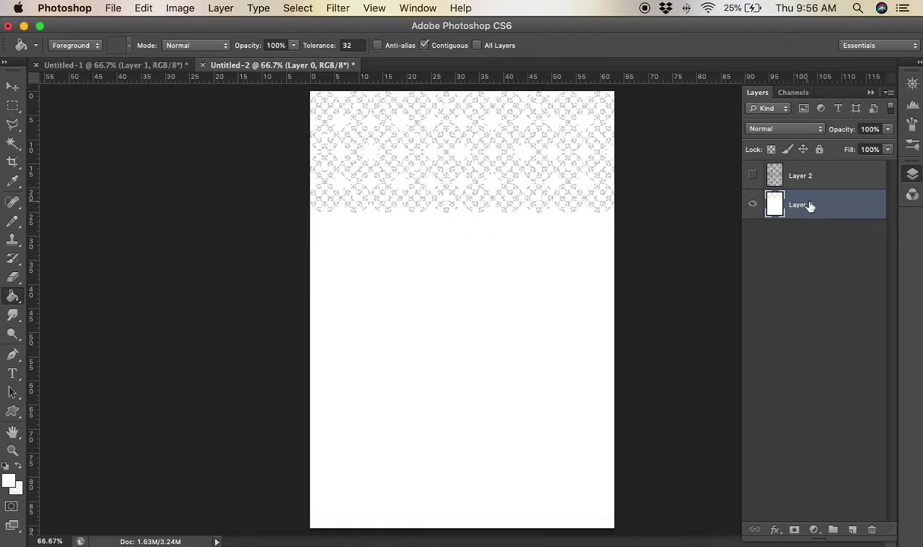
pyautogui.click(752, 176)
pyautogui.click(751, 176)
pyautogui.press('super+plus')
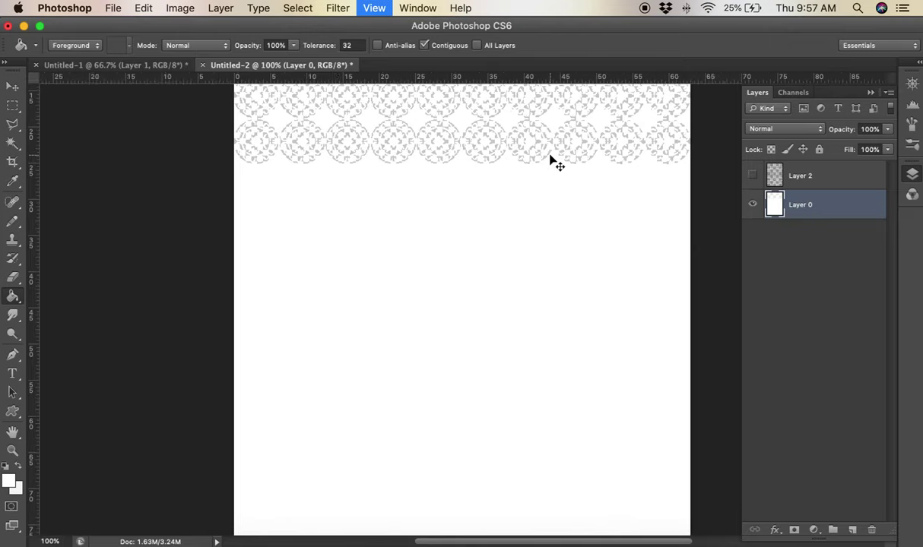
pyautogui.press('super+plus')
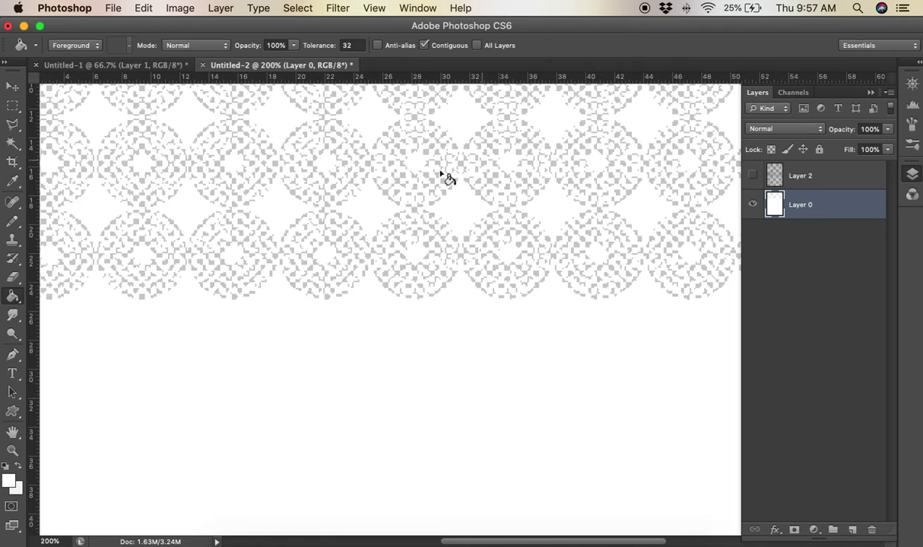
pyautogui.click(431, 181)
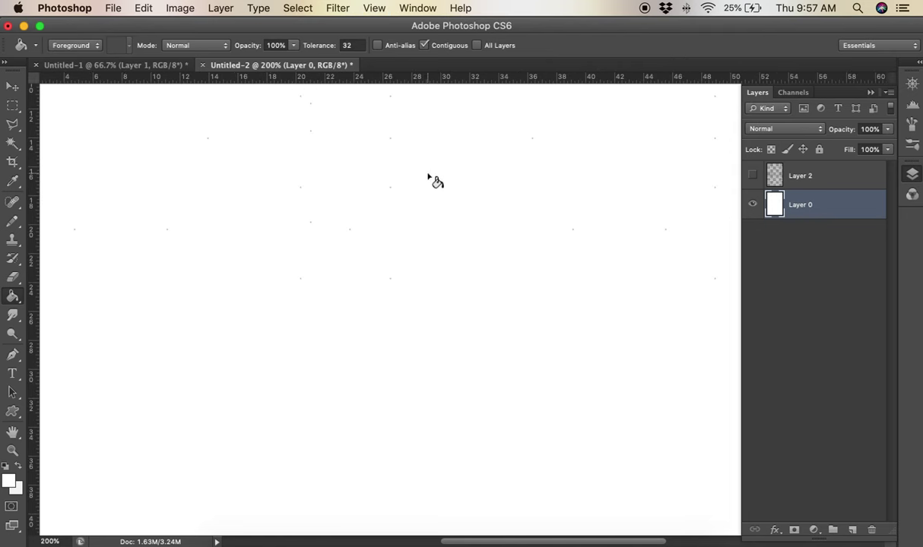
# Check Layer 0 and Layer 2 separately by toggling their visibility, leaving both layers shown.
pyautogui.press('super+minus')
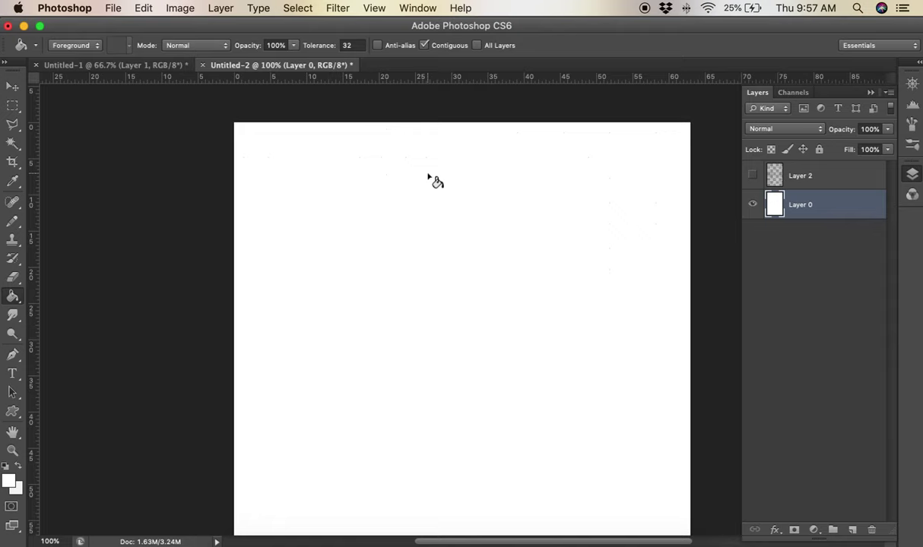
pyautogui.press('super+minus')
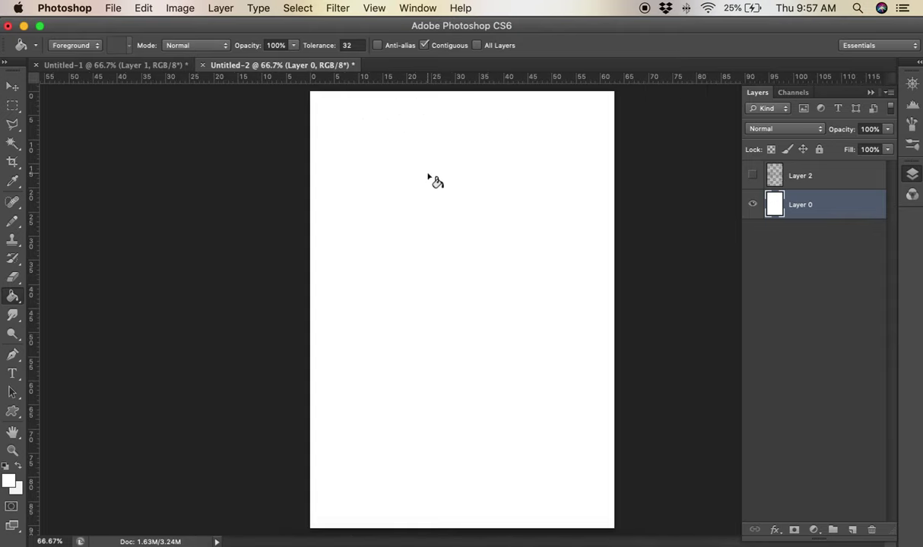
pyautogui.click(752, 204)
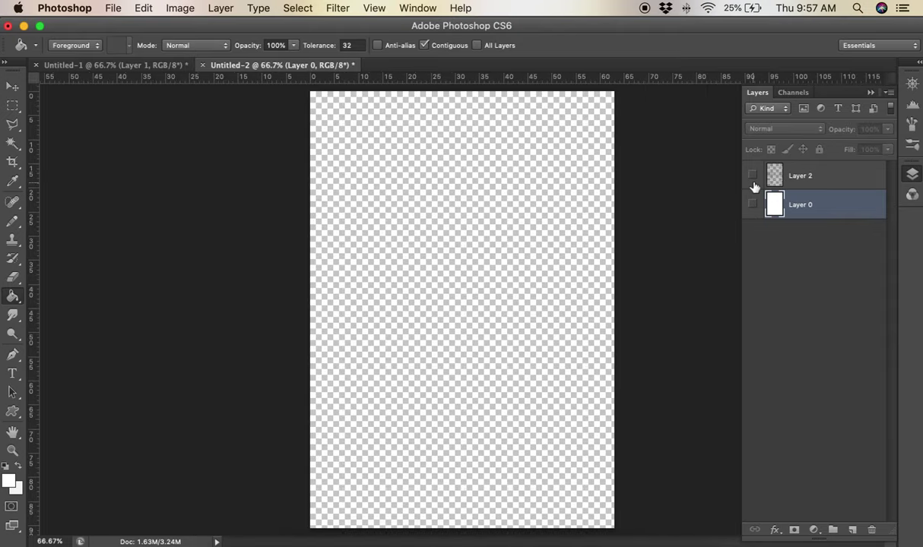
pyautogui.click(753, 178)
pyautogui.click(753, 177)
pyautogui.click(752, 204)
pyautogui.click(753, 178)
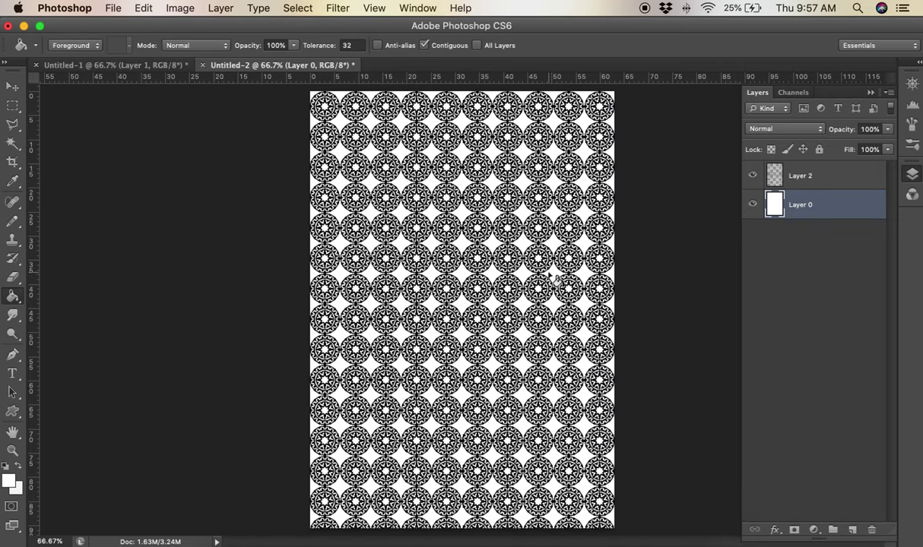
# Nudge Layer 2 straight up until the partial medallion rows at the canvas's top and bottom edges are about equally tall.
pyautogui.press('v')
pyautogui.click(809, 178)
pyautogui.press('Up')
pyautogui.press('Up')
pyautogui.press('Up')
pyautogui.press('Up')
pyautogui.press('Up')
pyautogui.press('Up')
pyautogui.press('Up')
pyautogui.press('Up')
pyautogui.press('Up')
pyautogui.press('Up')
pyautogui.press('Up')
pyautogui.press('Up')
pyautogui.press('Up')
pyautogui.press('Up')
pyautogui.press('Up')
pyautogui.press('Up')
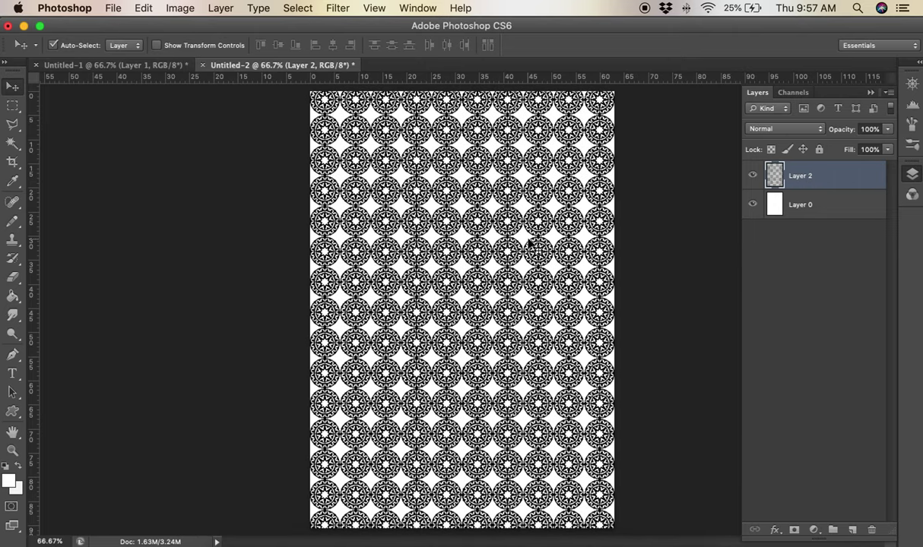
pyautogui.press('Up')
pyautogui.press('Up')
pyautogui.press('Up')
pyautogui.press('Up')
pyautogui.press('Up')
pyautogui.press('Up')
pyautogui.press('Up')
pyautogui.press('Up')
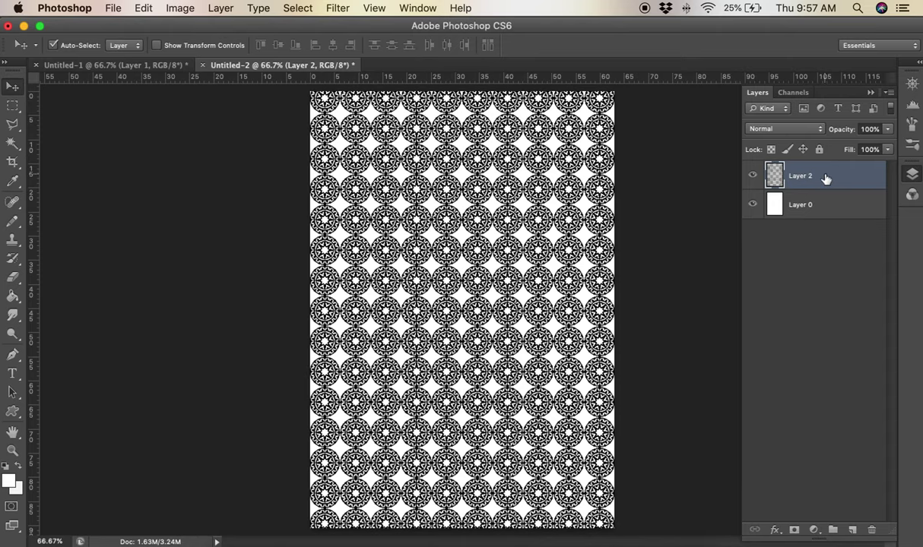
# Merge Layer 2 down into Layer 0 and recolour all its white areas mid-grey with a non-contiguous Paint Bucket fill.
pyautogui.hotkey('ctrl', 'e')
pyautogui.hotkey('ctrl', '1')
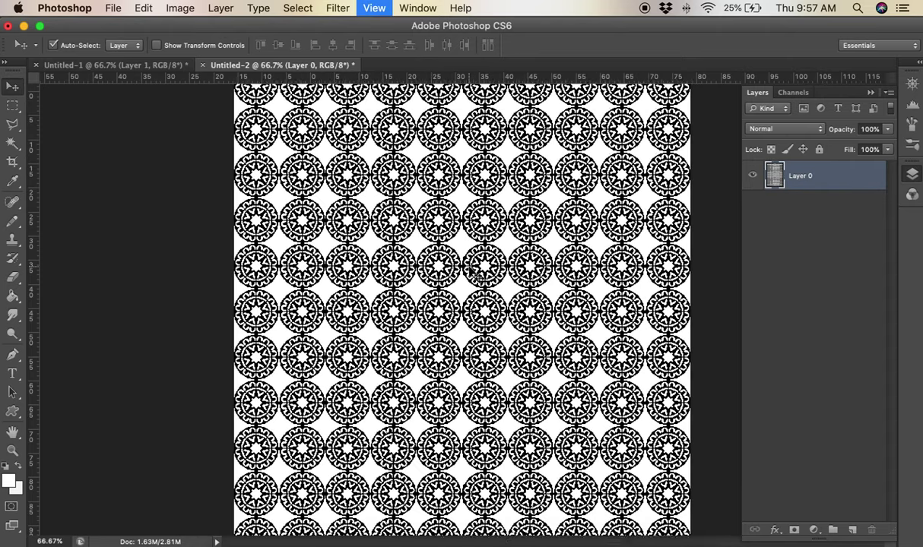
pyautogui.press('g')
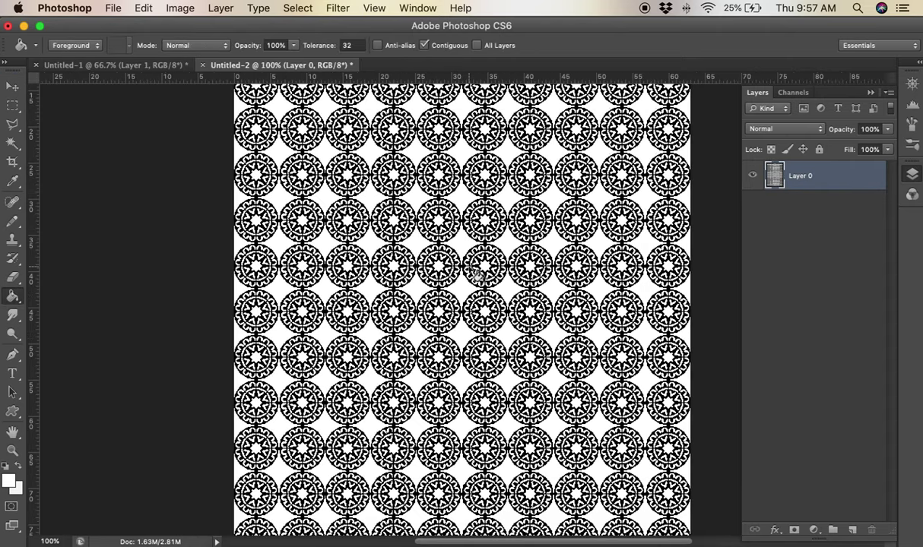
pyautogui.click(9, 478)
pyautogui.click(460, 233)
pyautogui.moveTo(460, 233); pyautogui.dragTo(462, 251)
pyautogui.click(791, 156)
pyautogui.click(424, 46)
pyautogui.click(447, 106)
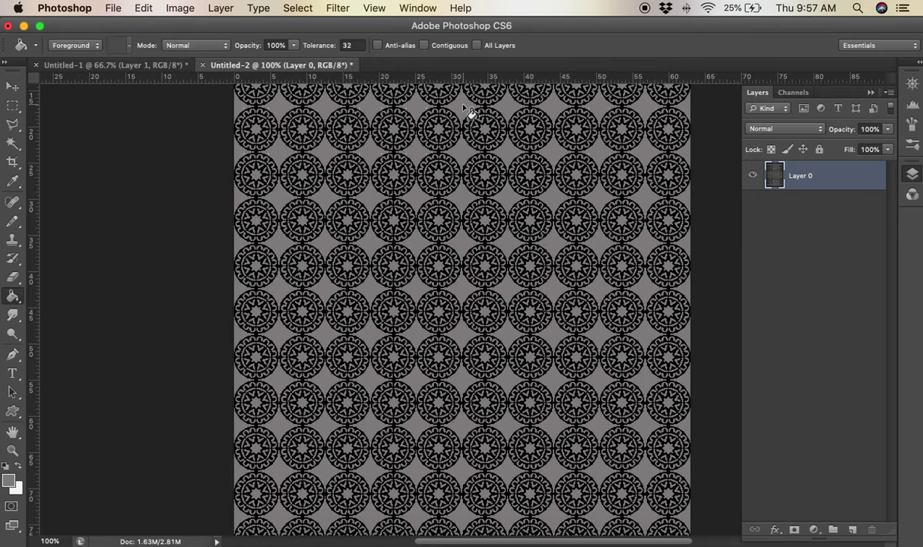
# Set the foreground colour to golden brown b5853a and fill all black medallion linework with it using the Paint Bucket.
pyautogui.click(16, 467)
pyautogui.click(9, 479)
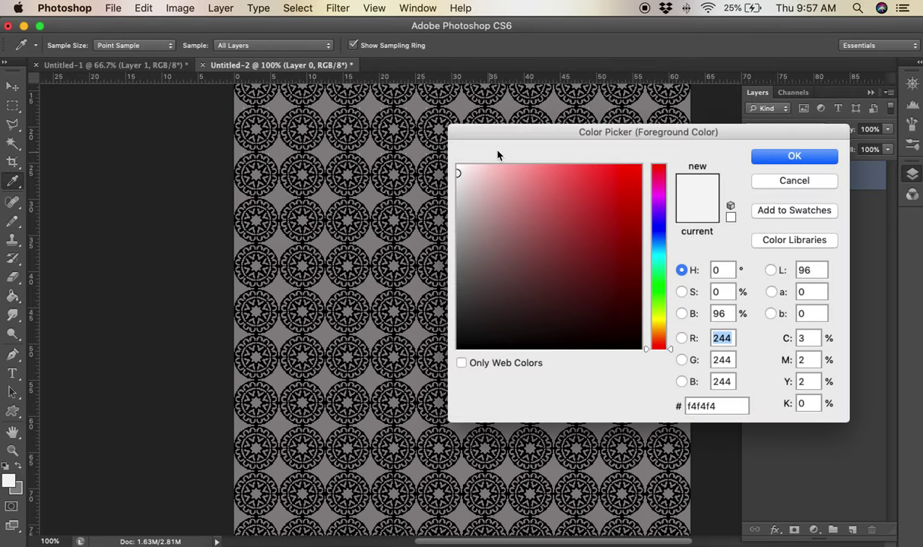
pyautogui.click(459, 195)
pyautogui.click(459, 191)
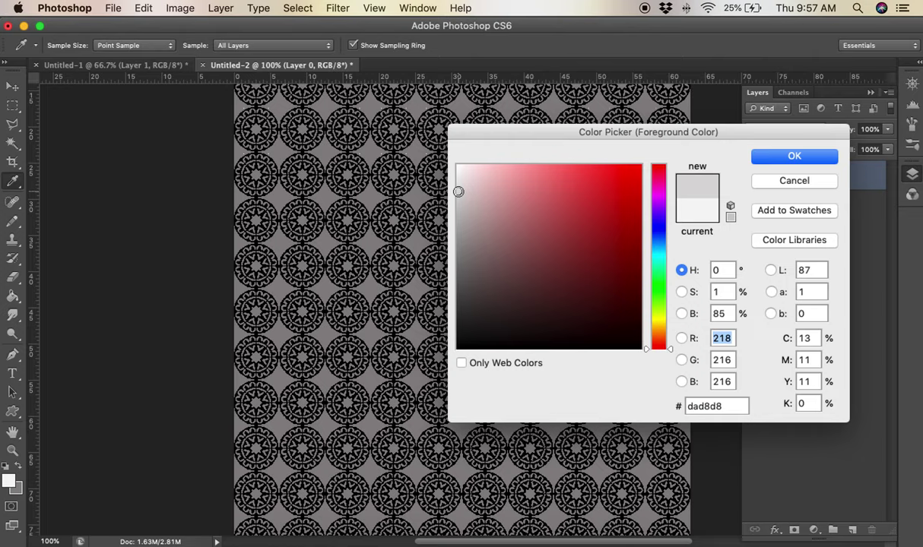
pyautogui.click(658, 332)
pyautogui.moveTo(548, 223)
pyautogui.mouseDown()
pyautogui.moveTo(576, 231)
pyautogui.moveTo(583, 218)
pyautogui.mouseUp()
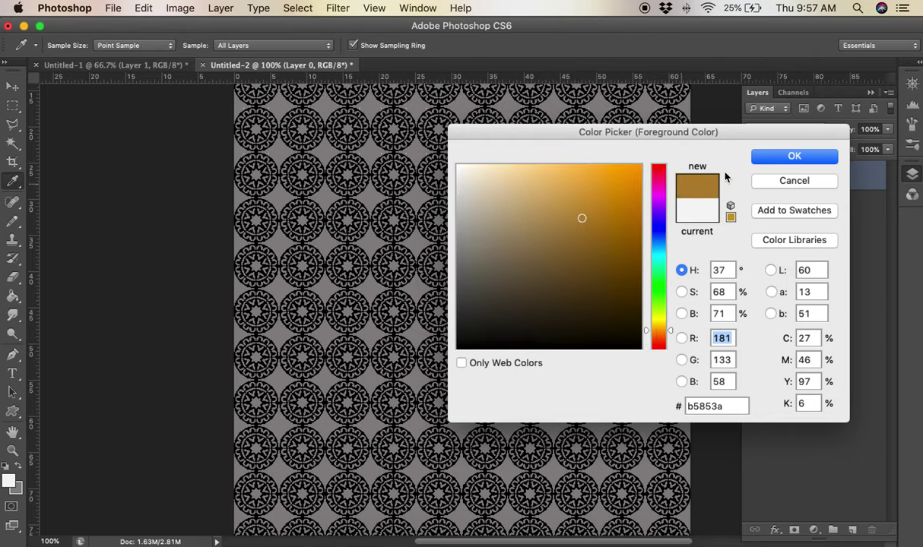
pyautogui.click(768, 161)
pyautogui.press('g')
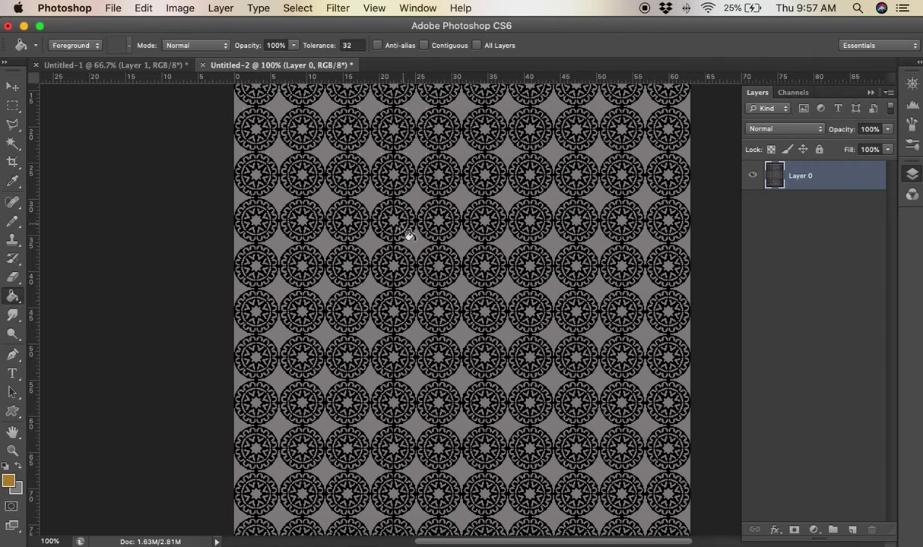
pyautogui.click(447, 255)
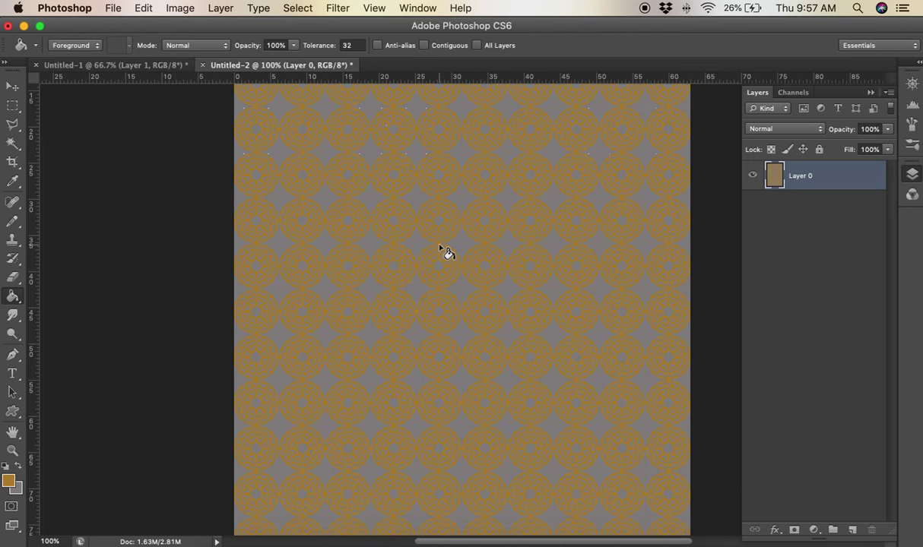
# Set the foreground colour to dark grey 635f5f and fill the grey areas around and inside the medallions with it.
pyautogui.click(11, 484)
pyautogui.click(463, 278)
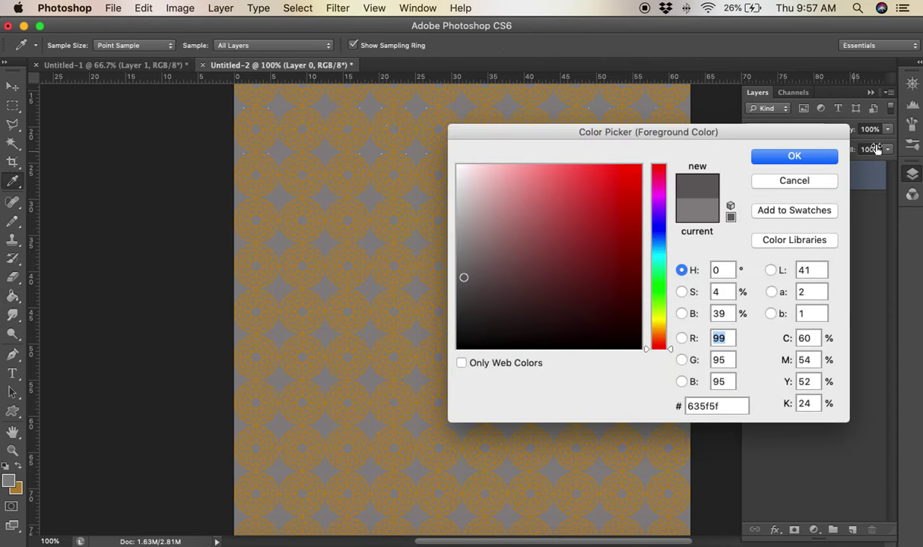
pyautogui.click(795, 156)
pyautogui.click(515, 113)
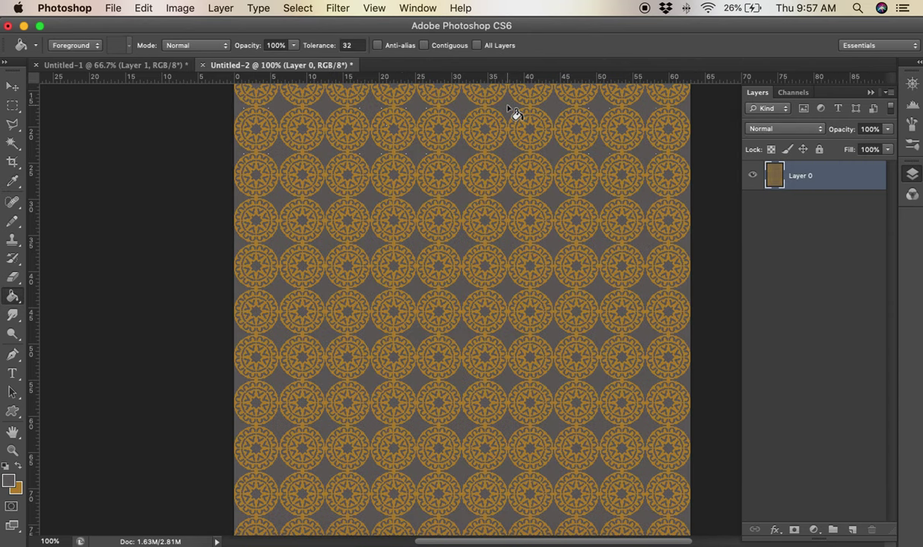
pyautogui.press('super+minus')
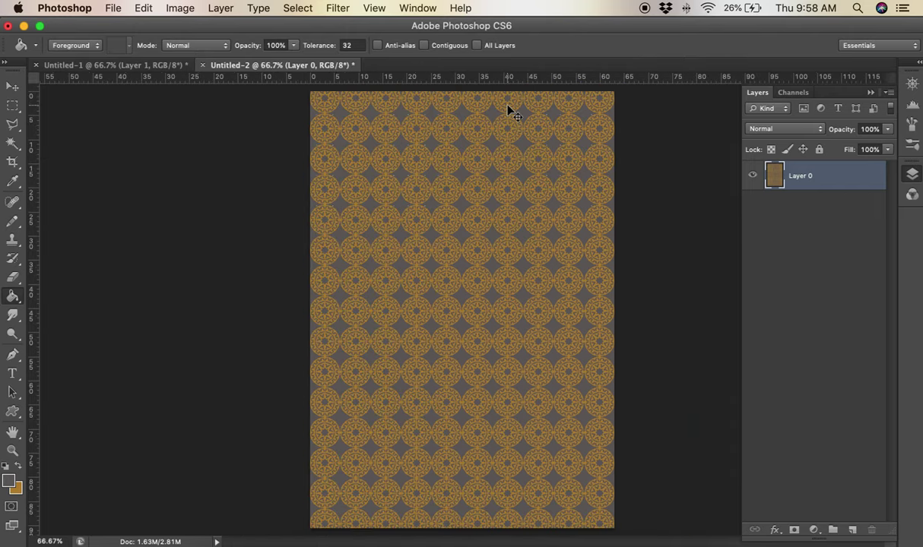
# Use Replace Color on the golden brown medallions with hue +3, saturation -14 and lightness -17.
pyautogui.press('super+plus')
pyautogui.press('super+plus')
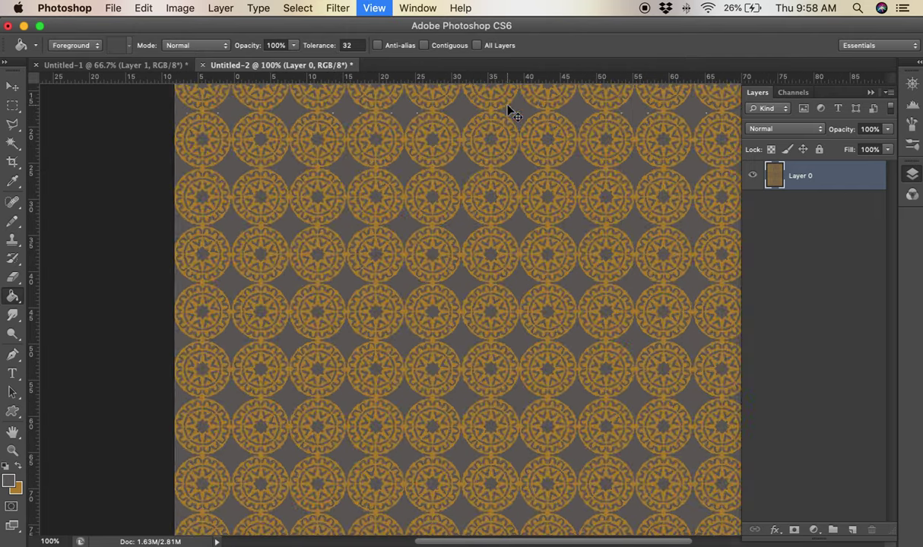
pyautogui.click(182, 8)
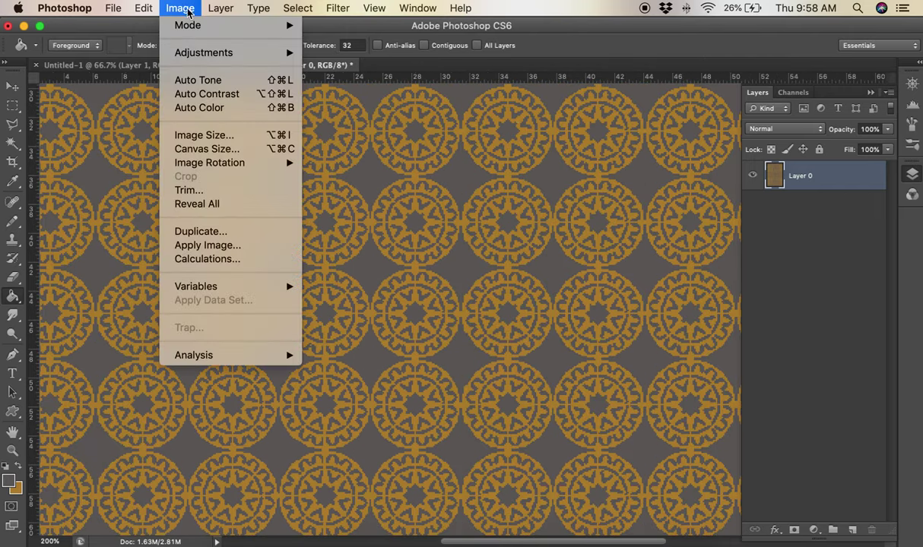
pyautogui.moveTo(191, 55)
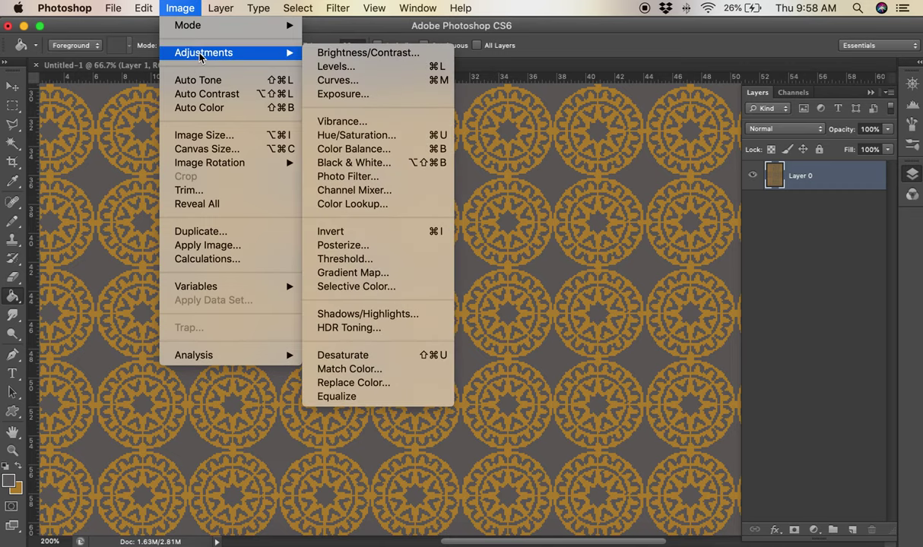
pyautogui.click(354, 380)
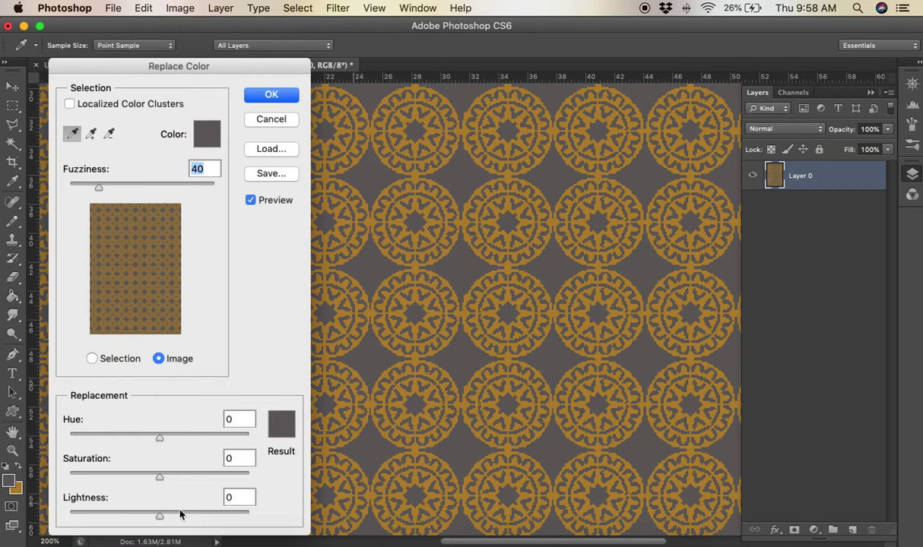
pyautogui.click(426, 324)
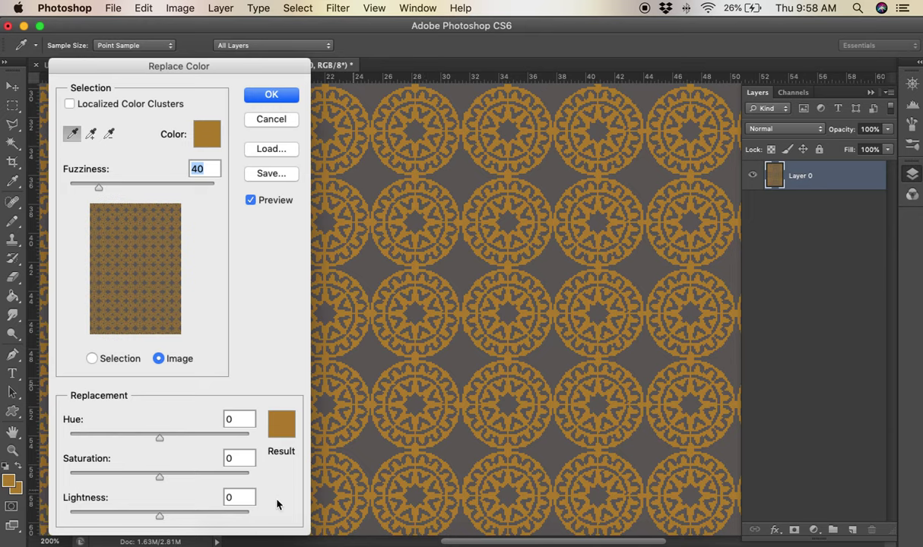
pyautogui.moveTo(158, 439); pyautogui.dragTo(163, 439)
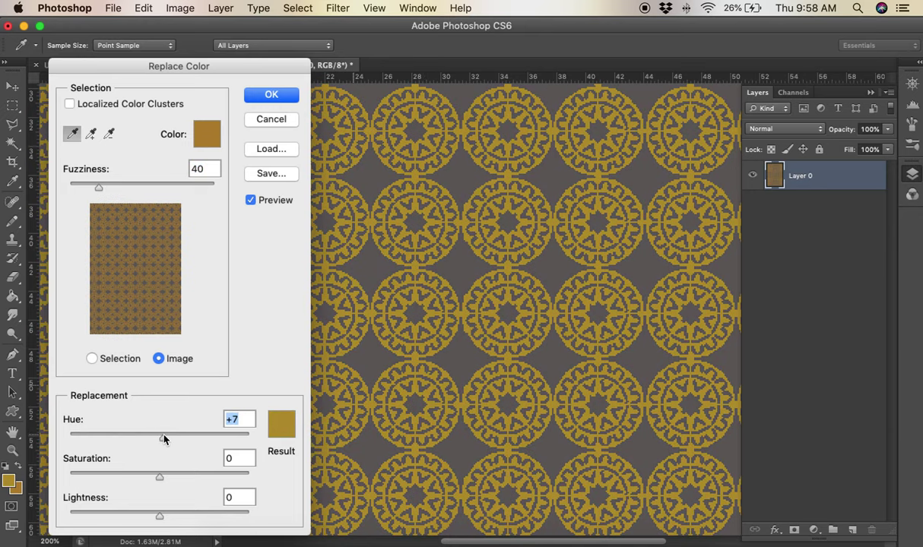
pyautogui.moveTo(160, 478); pyautogui.dragTo(176, 482)
pyautogui.moveTo(159, 518)
pyautogui.mouseDown()
pyautogui.moveTo(136, 520)
pyautogui.moveTo(145, 515)
pyautogui.mouseUp()
pyautogui.moveTo(161, 439); pyautogui.dragTo(162, 440)
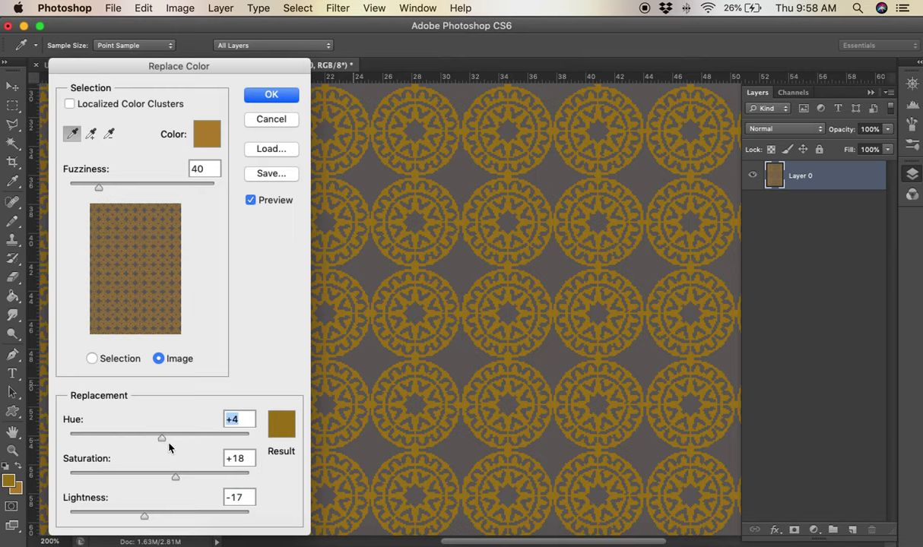
pyautogui.moveTo(166, 441); pyautogui.dragTo(146, 476)
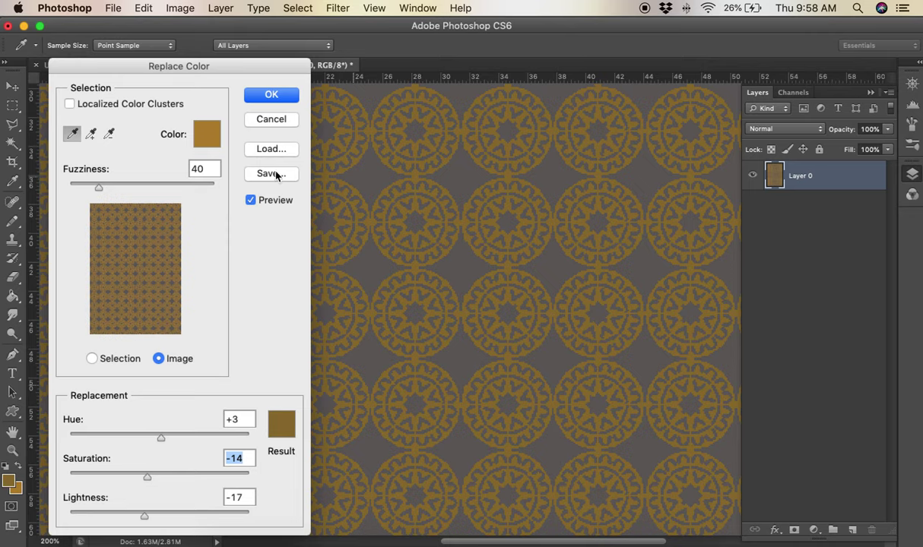
pyautogui.click(271, 95)
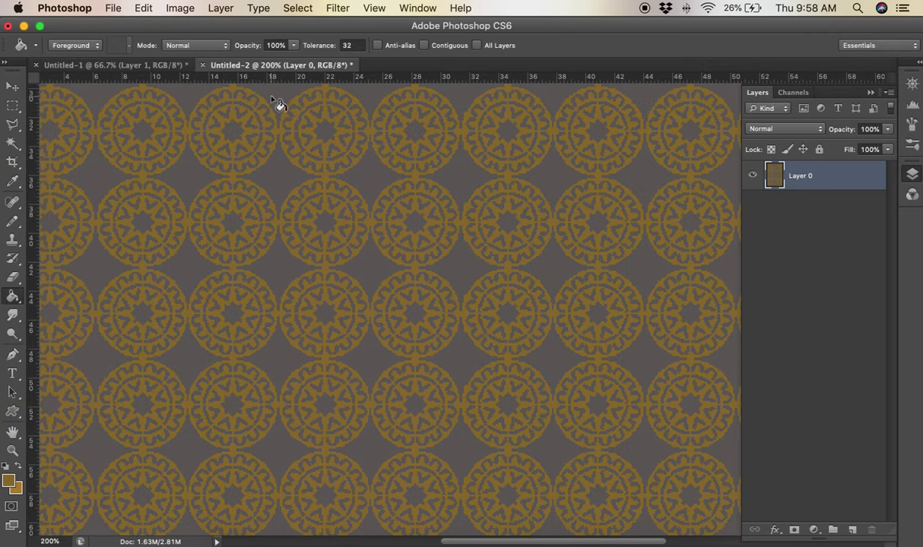
# Use Replace Color on the dark grey background with hue +3 and a strongly raised lightness for a light grey.
pyautogui.click(175, 11)
pyautogui.moveTo(206, 52)
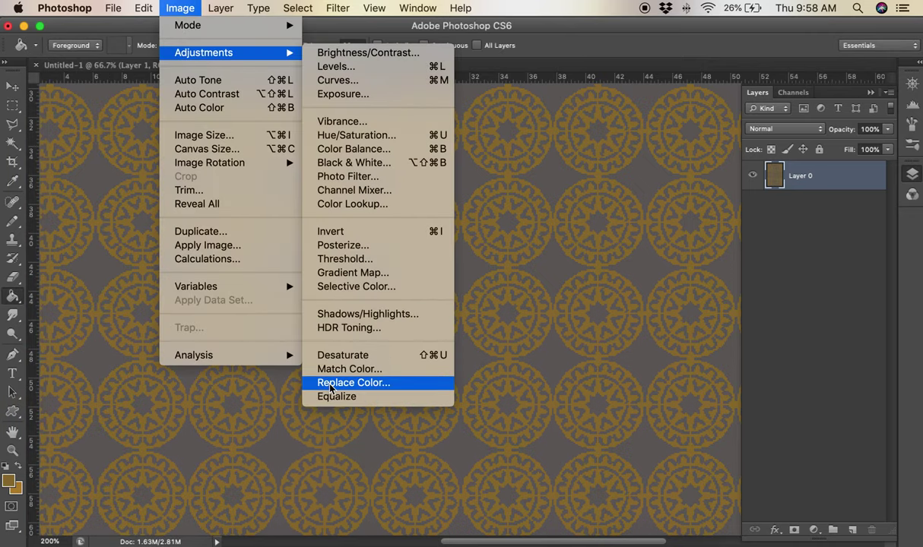
pyautogui.click(360, 381)
pyautogui.click(471, 255)
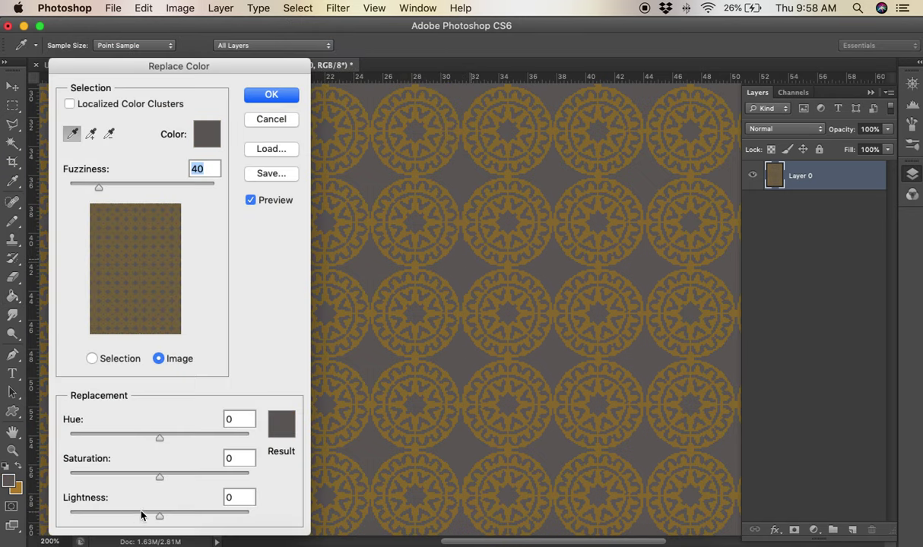
pyautogui.moveTo(160, 438)
pyautogui.mouseDown()
pyautogui.moveTo(142, 439)
pyautogui.moveTo(161, 438)
pyautogui.mouseUp()
pyautogui.moveTo(161, 519); pyautogui.dragTo(203, 517)
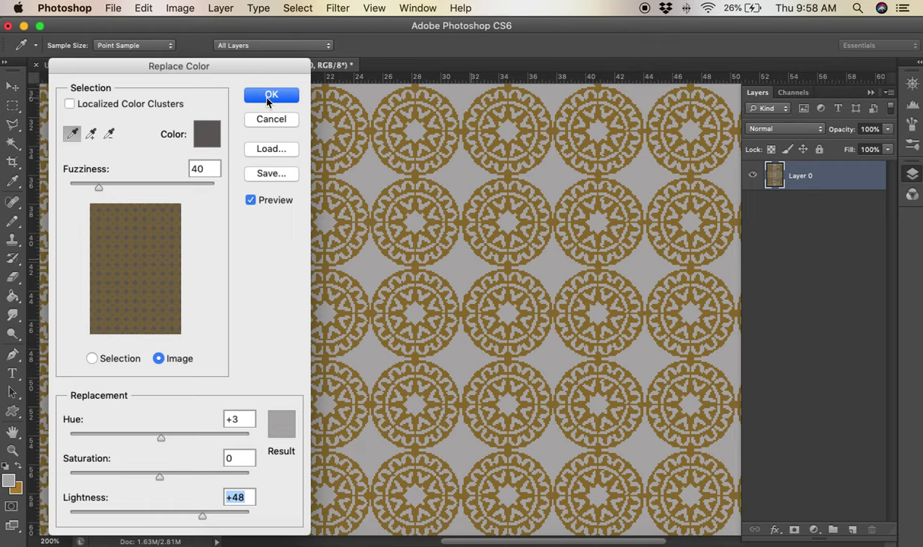
pyautogui.moveTo(200, 523); pyautogui.dragTo(199, 518)
pyautogui.click(273, 95)
# Brighten the pattern and boost its contrast with Levels, raising the black input and lowering the white input and midtone point.
pyautogui.click(180, 7)
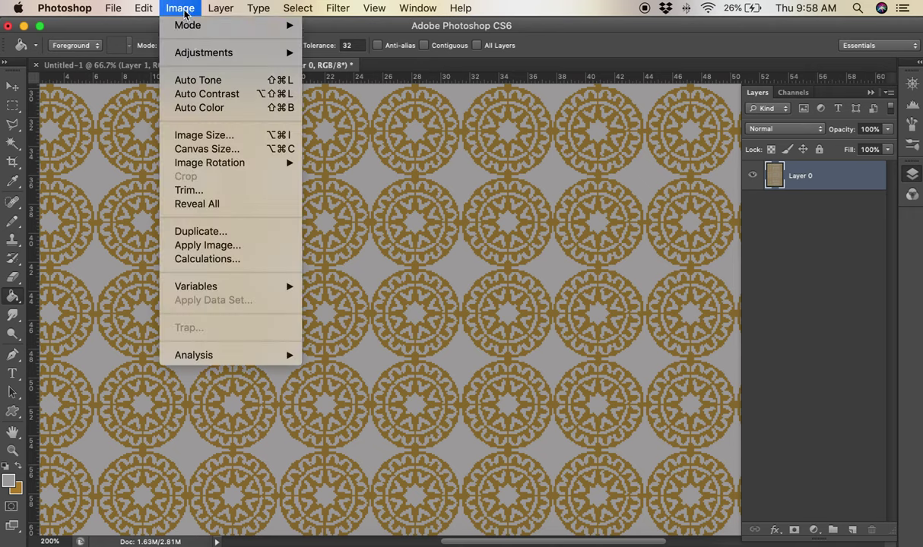
pyautogui.moveTo(258, 52)
pyautogui.click(325, 68)
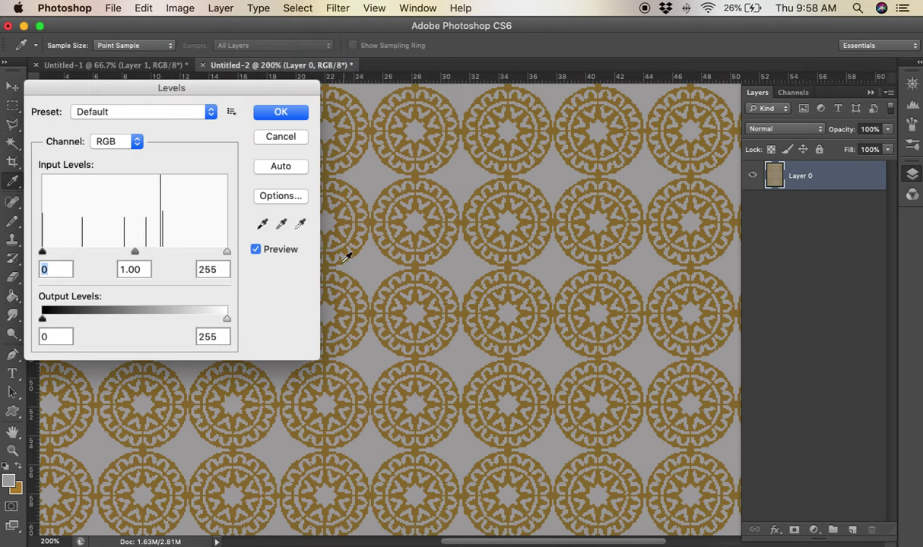
pyautogui.moveTo(48, 254); pyautogui.dragTo(67, 254)
pyautogui.moveTo(228, 253); pyautogui.dragTo(182, 255)
pyautogui.moveTo(124, 253); pyautogui.dragTo(89, 255)
pyautogui.moveTo(182, 252); pyautogui.dragTo(211, 256)
pyautogui.click(279, 112)
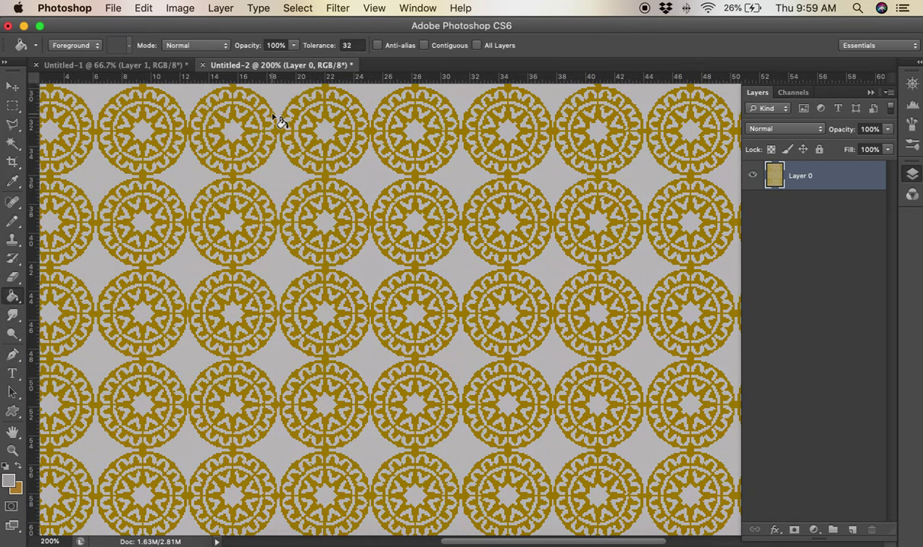
pyautogui.press('super+minus')
pyautogui.press('super+minus')
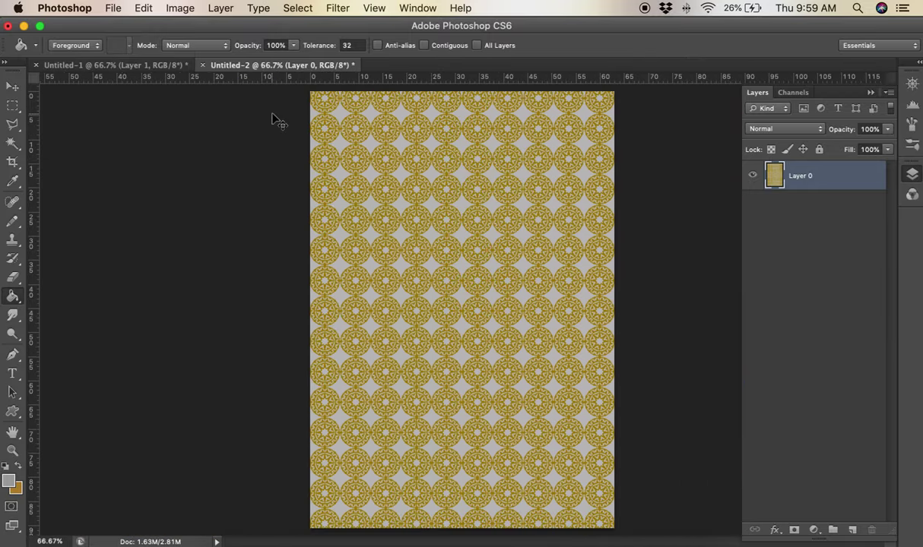